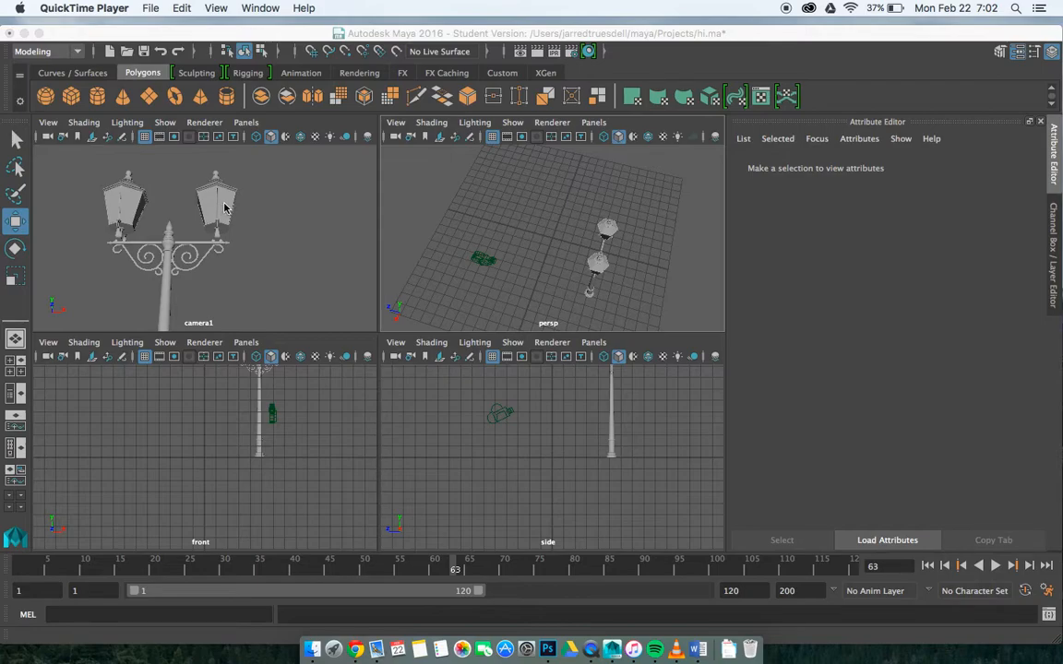
Step: Select the lantern glass and raise its lambert6 material's transparency to nearly full
left_click(206, 190)
left_click(207, 190)
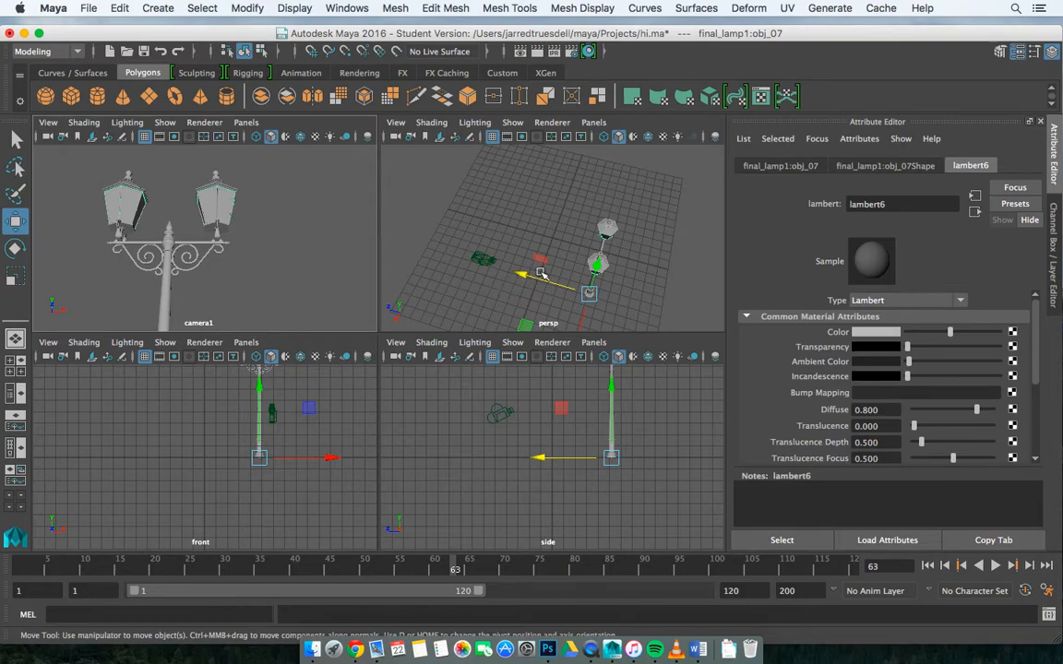
left_click_drag(543, 274, 641, 259, "alt")
left_click(227, 208)
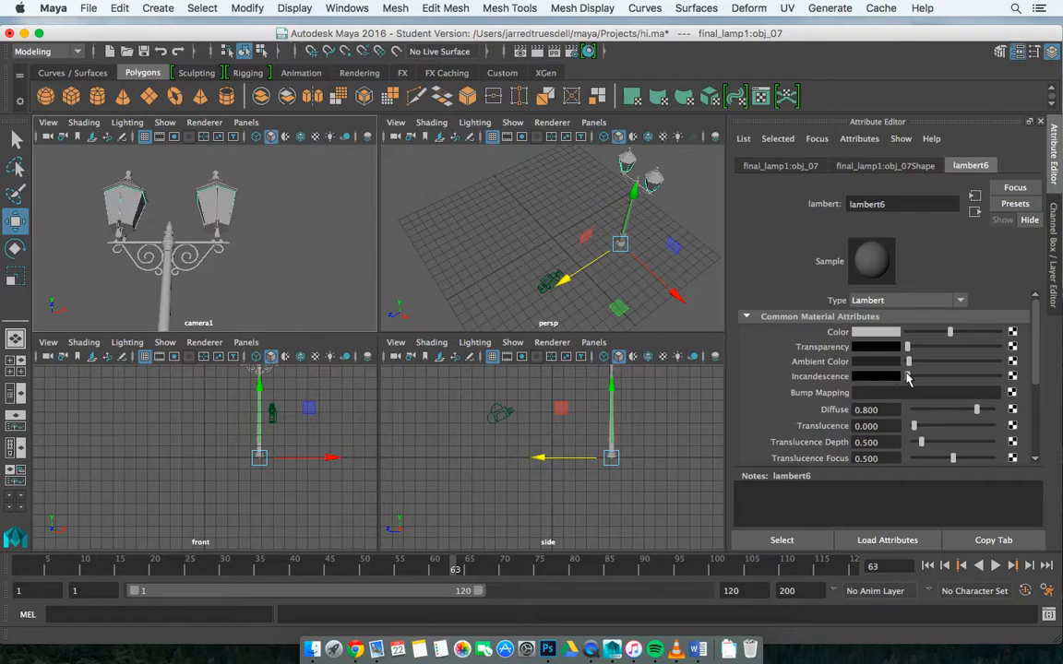
left_click_drag(910, 363, 962, 352)
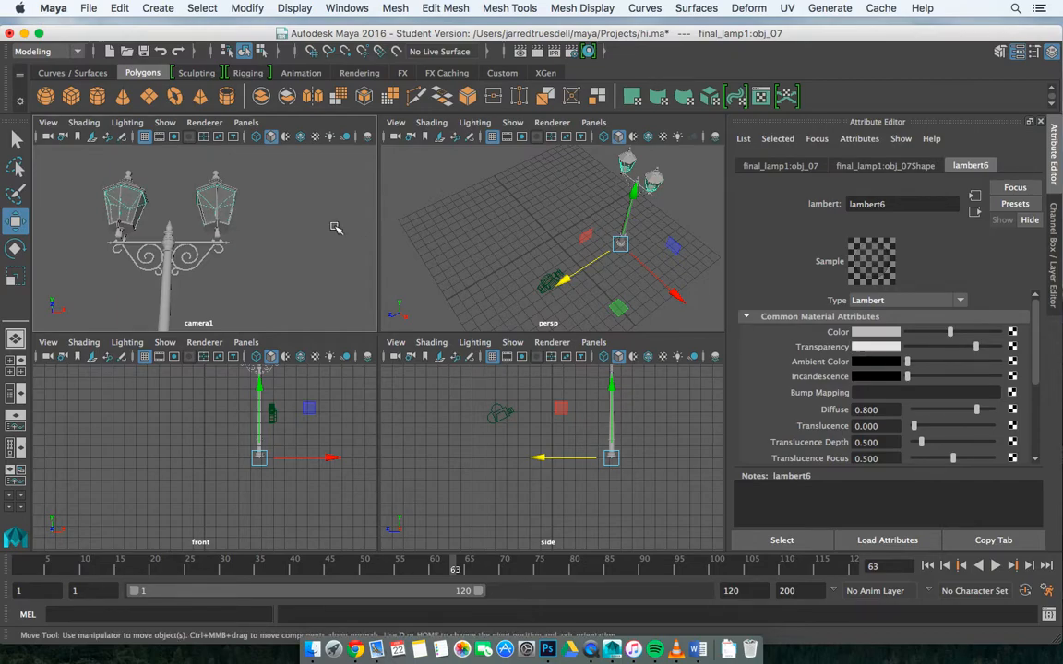
Step: Examine the transparent lantern glass from several angles in the perspective view
left_click_drag(550, 188, 729, 159, "alt")
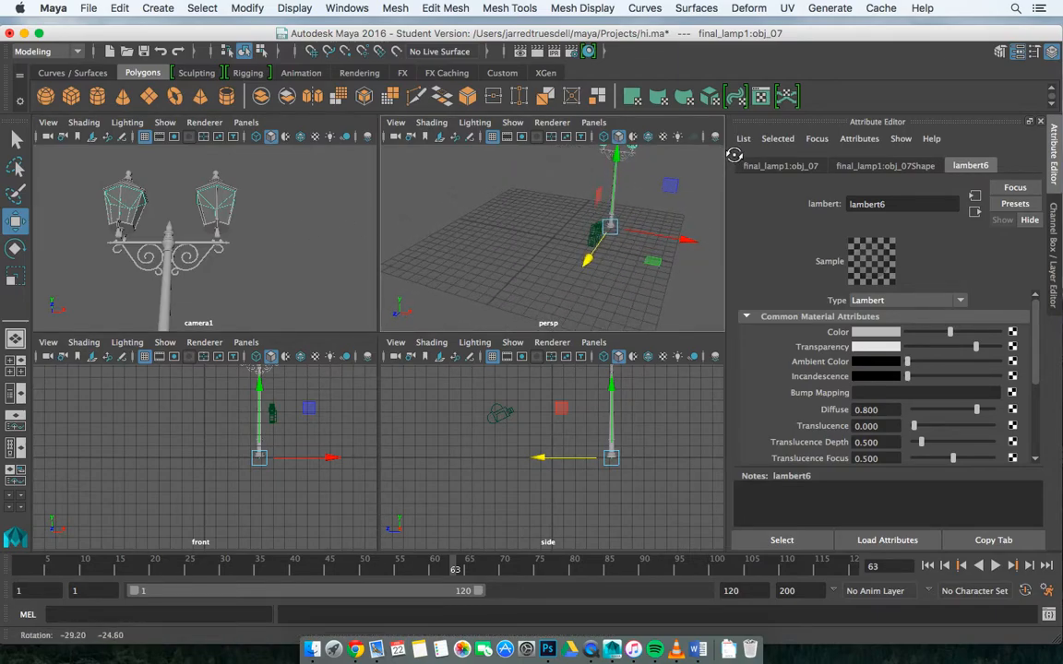
left_click(681, 172)
scroll(677, 173, "up", 6)
left_click_drag(678, 173, 580, 209, "alt")
scroll(583, 210, "up", 12)
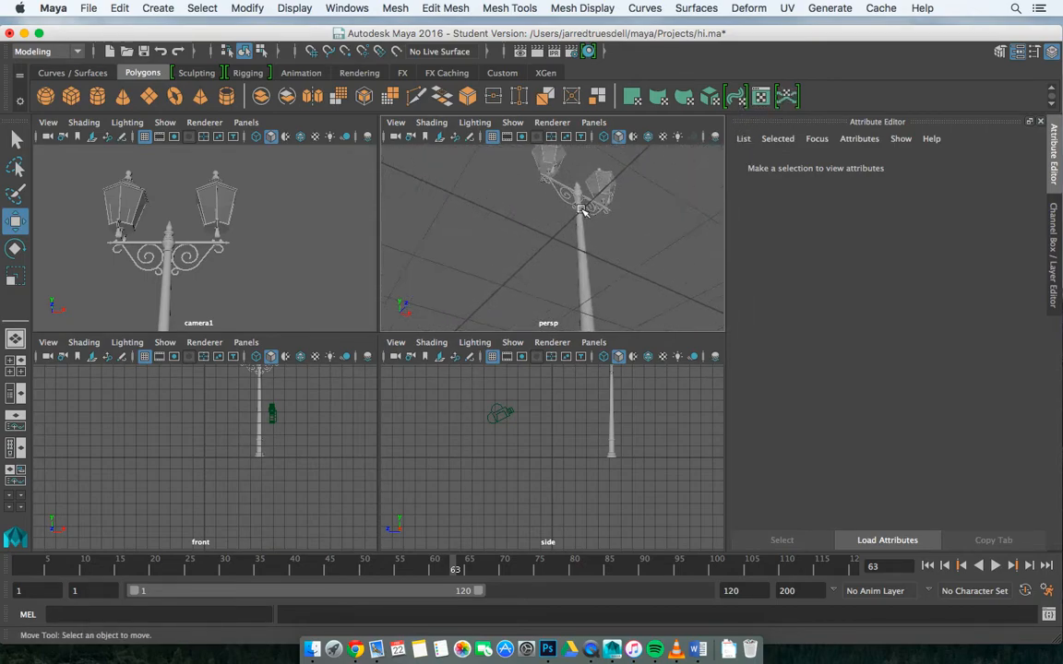
left_click_drag(656, 183, 664, 256, "alt")
left_click(618, 298)
scroll(618, 298, "down", 5)
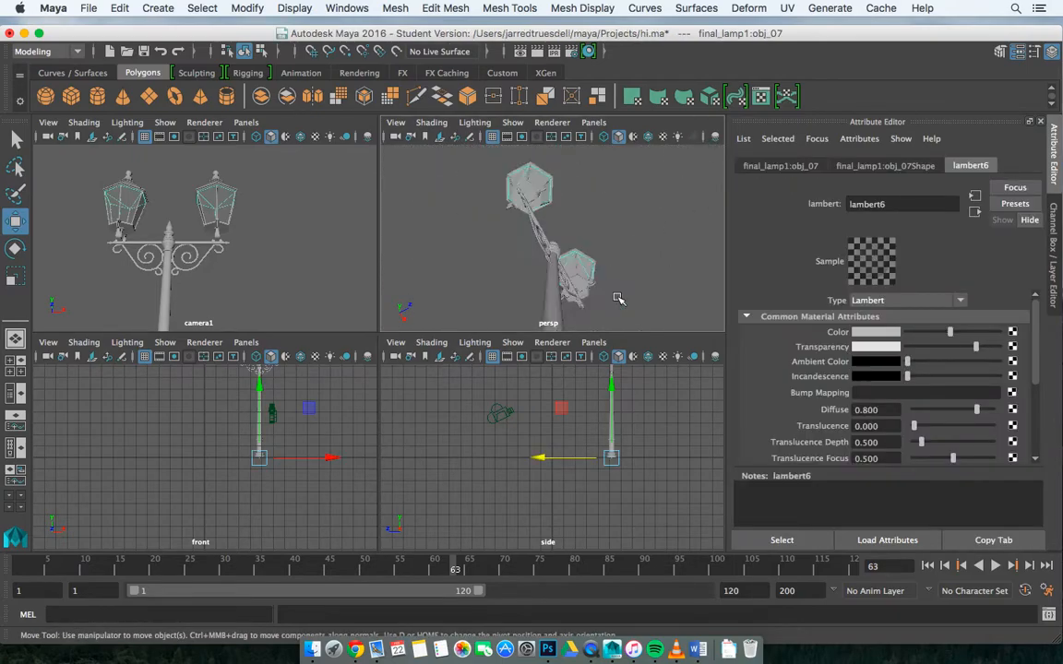
left_click_drag(617, 298, 498, 240, "alt")
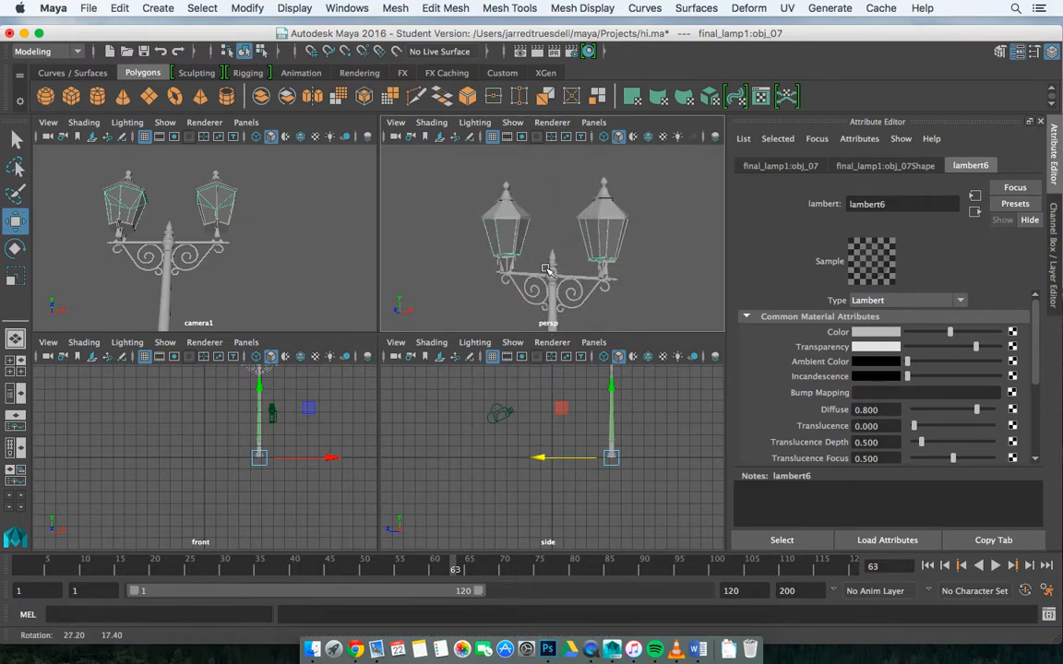
Step: Set the lantern glass material's color to the yellow from the color history
right_click(233, 210)
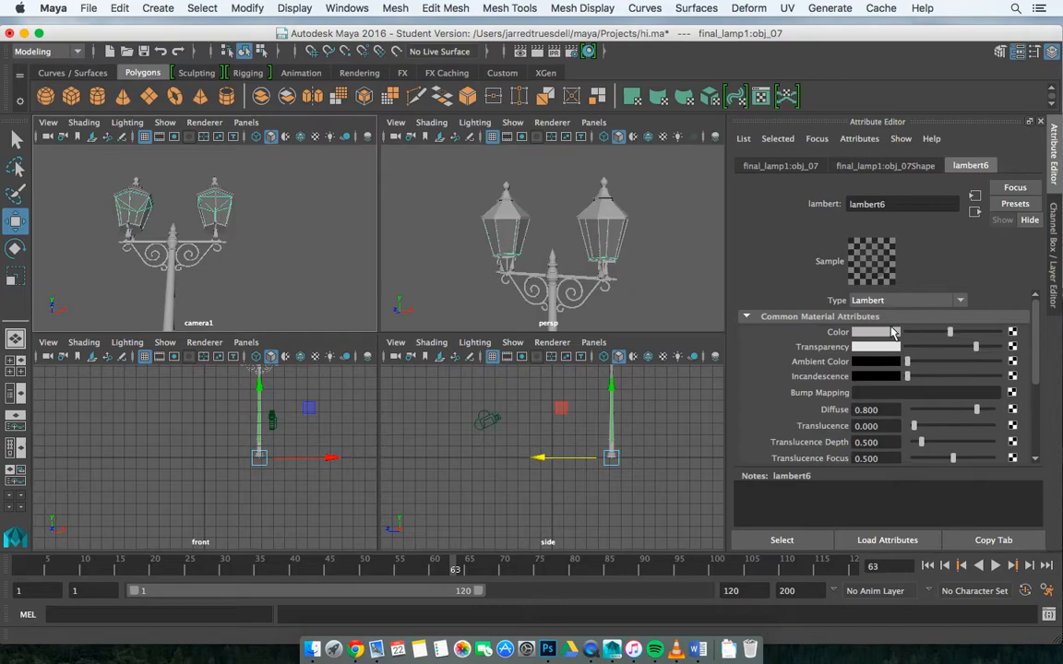
left_click(877, 332)
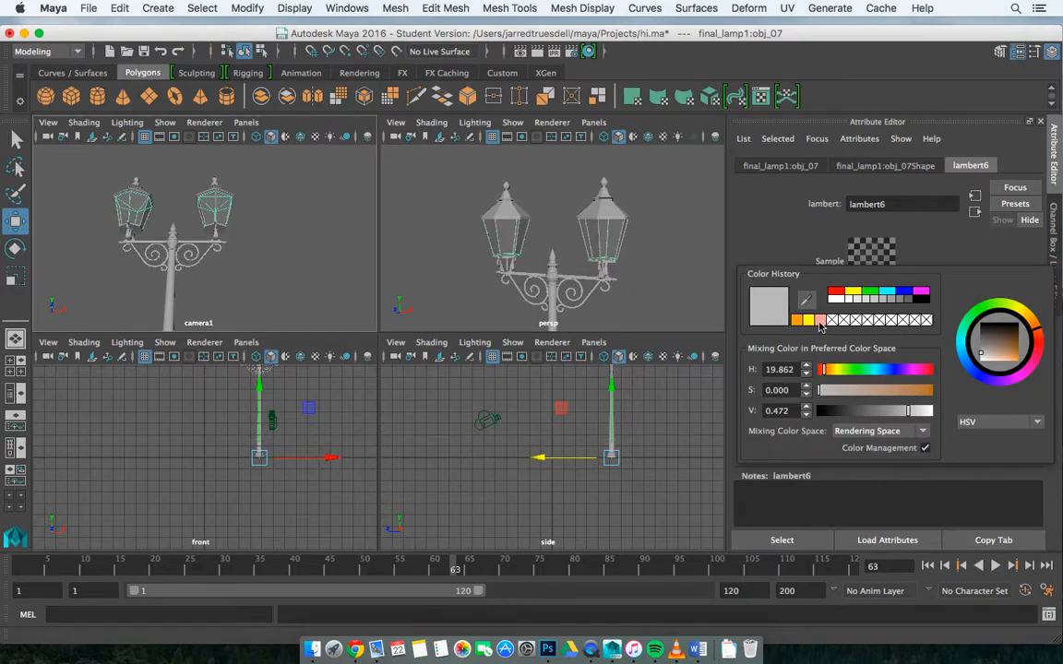
left_click(799, 320)
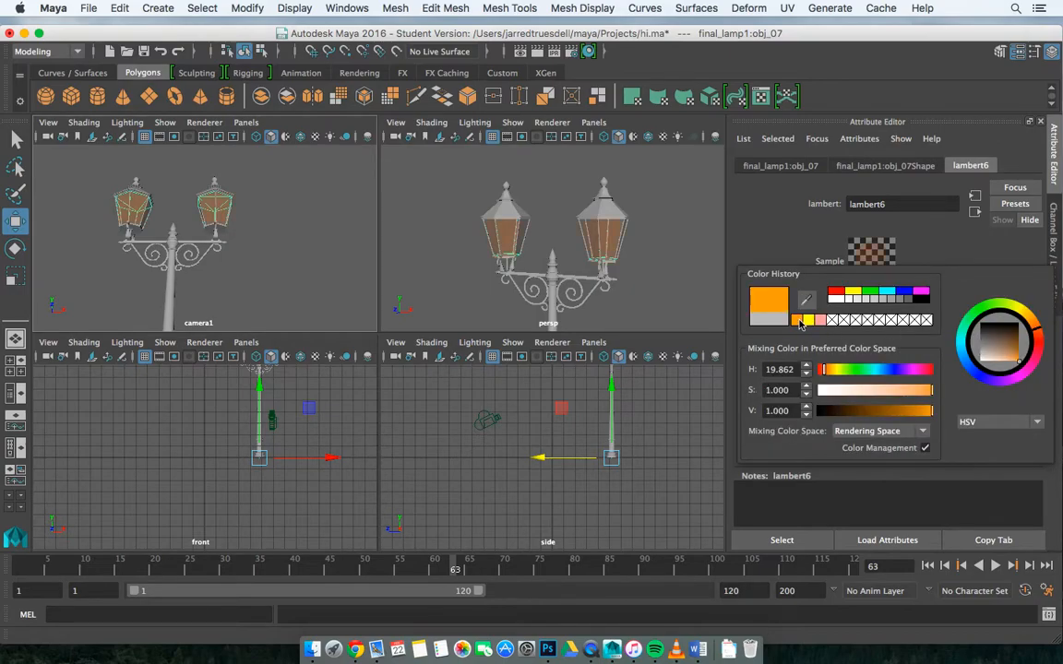
left_click(809, 321)
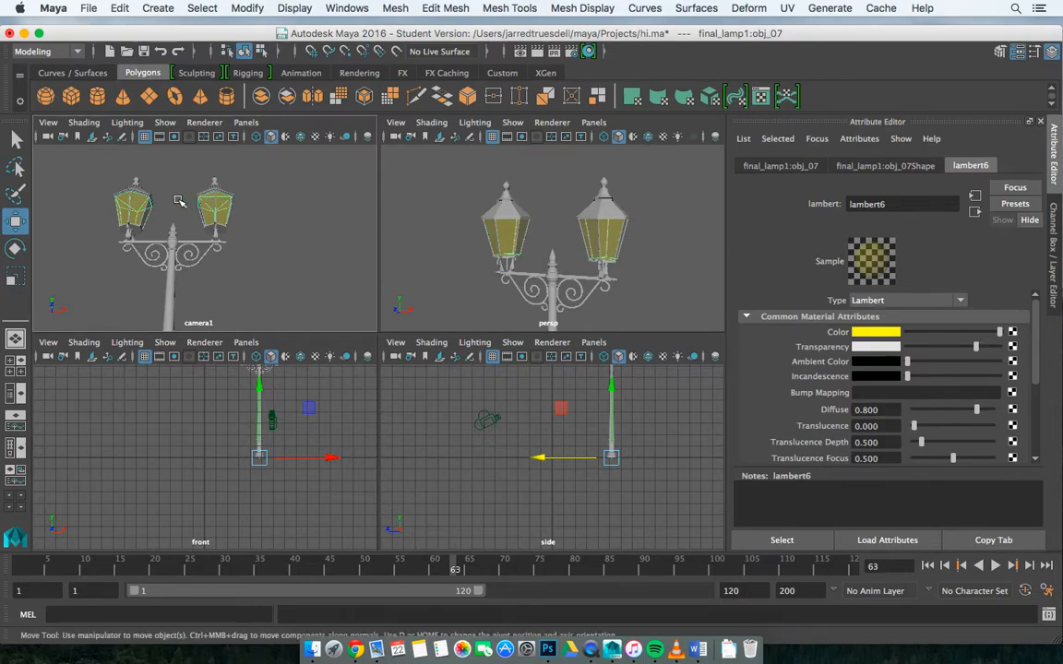
Step: Create an area light in the scene
left_click(159, 9)
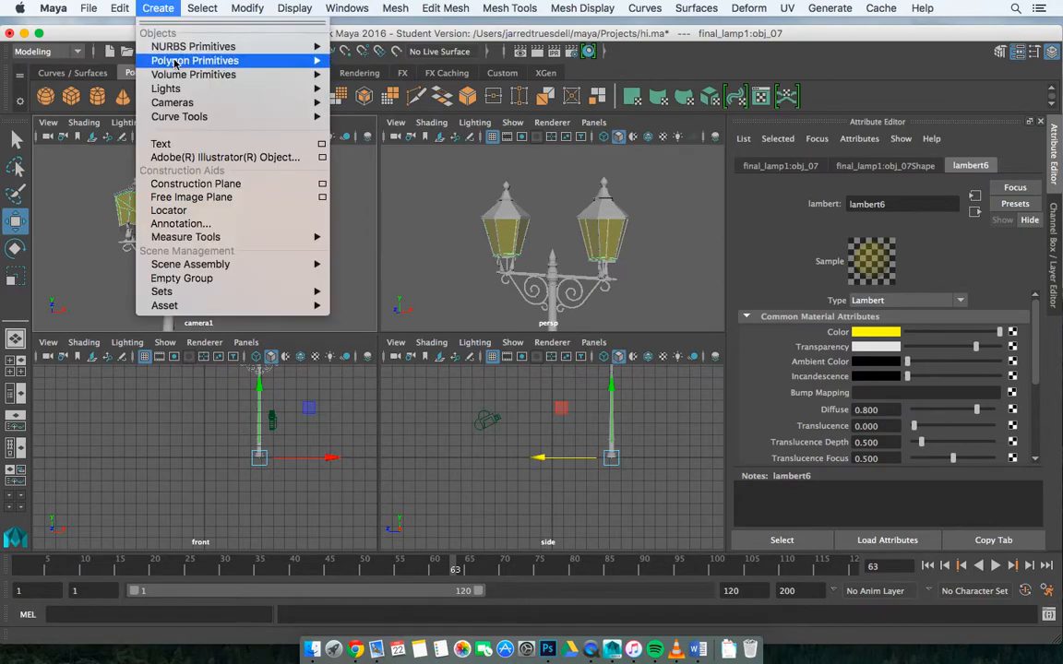
mouse_move(187, 91)
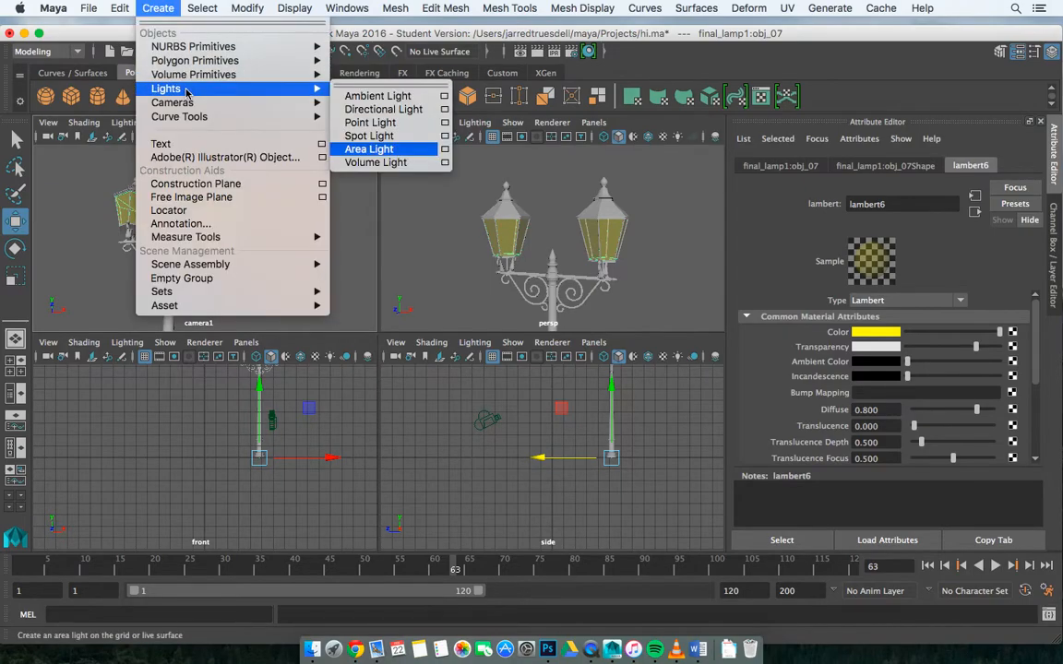
left_click(378, 151)
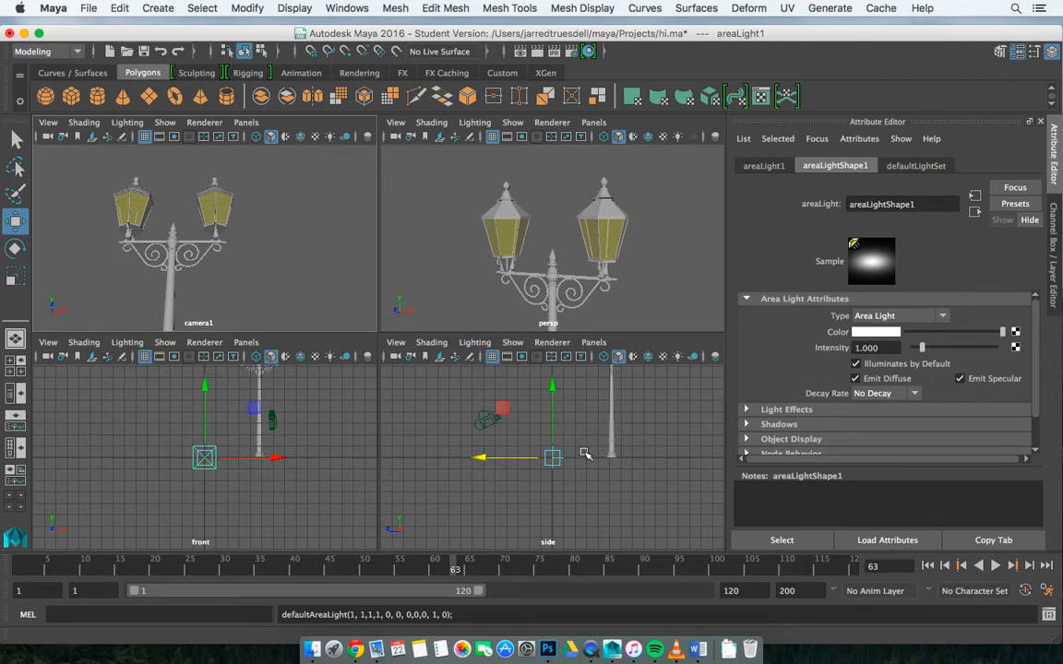
Step: In the side view, move the area light up about 9.3 cm and back about 5.1 cm to align with the lanterns
key("Delete")
key("space")
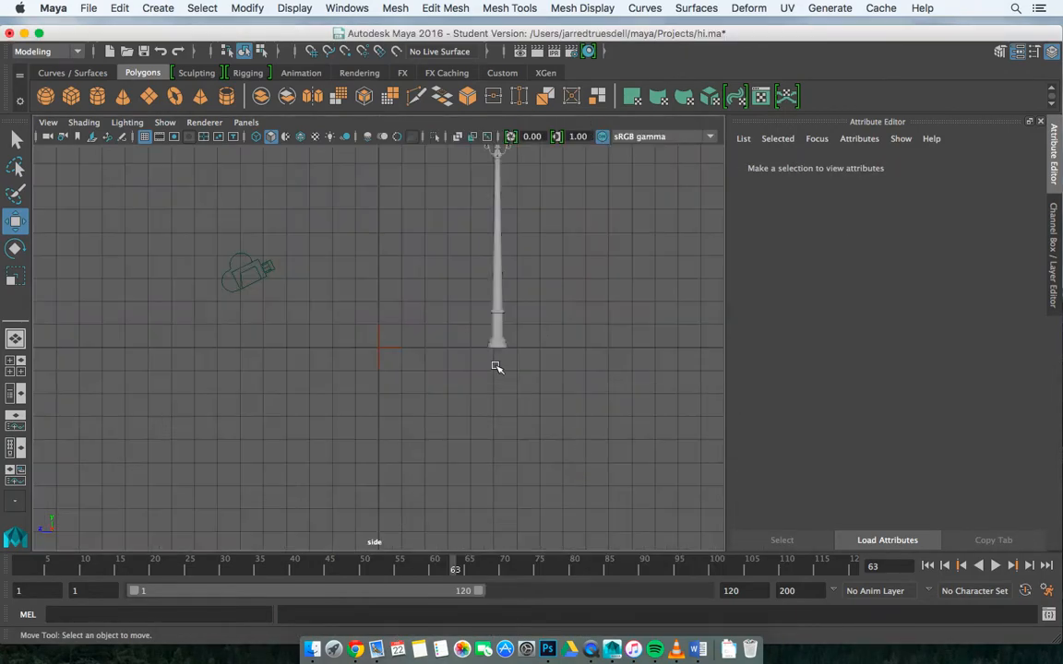
left_click(379, 334)
left_click_drag(379, 291, 387, 97)
scroll(402, 218, "up", 2)
scroll(402, 219, "down", 4)
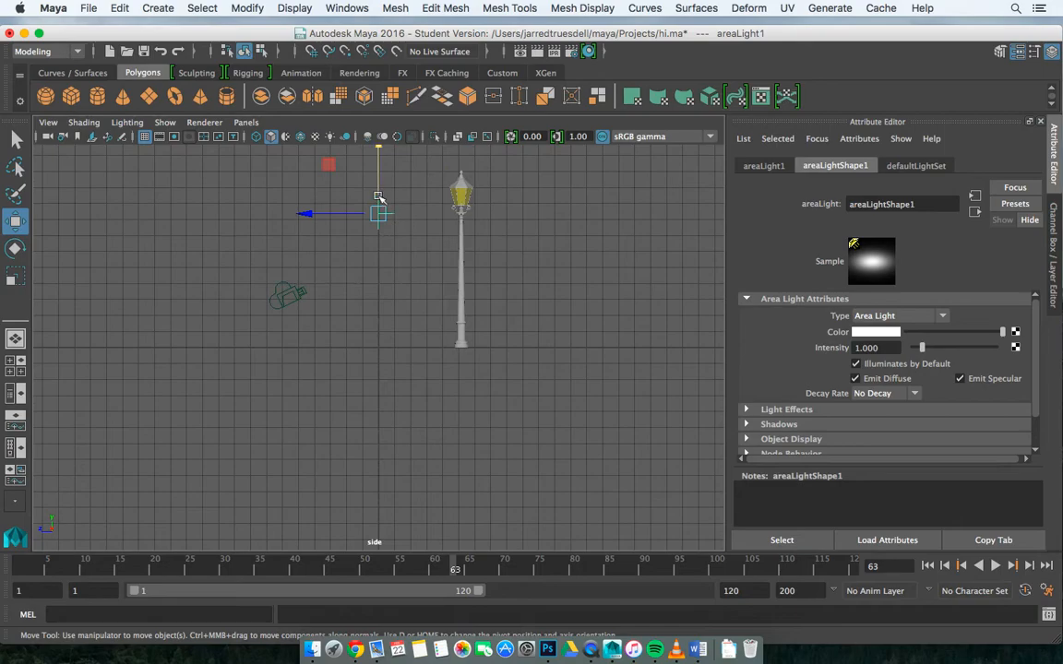
mouse_move(381, 158)
left_mouse_down()
mouse_move(381, 137)
mouse_move(385, 160)
left_mouse_up()
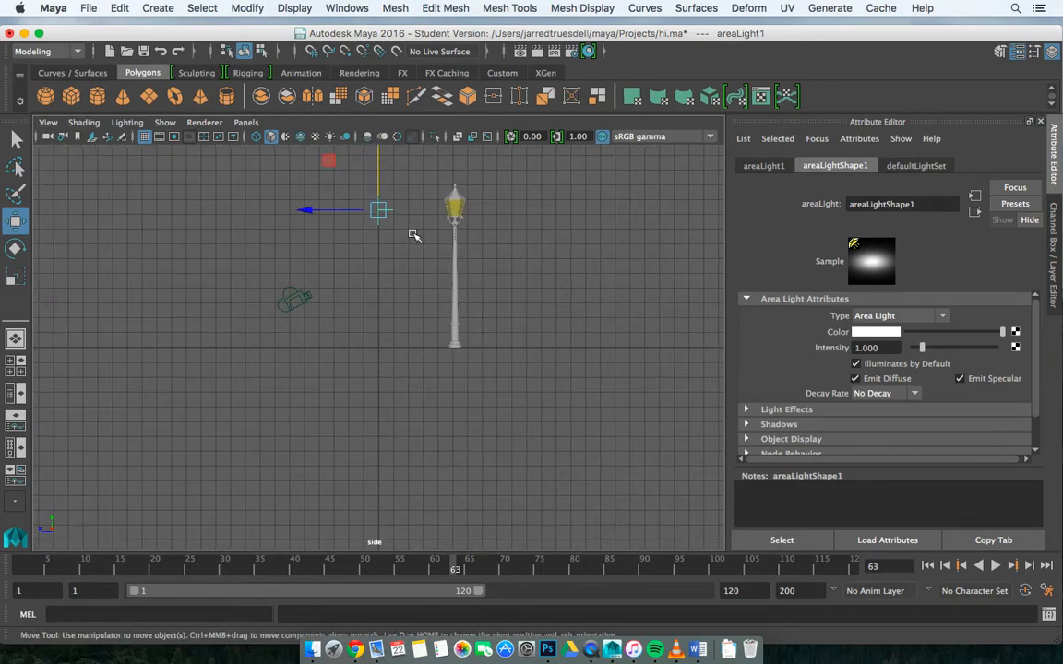
left_click_drag(319, 210, 393, 211)
key("space")
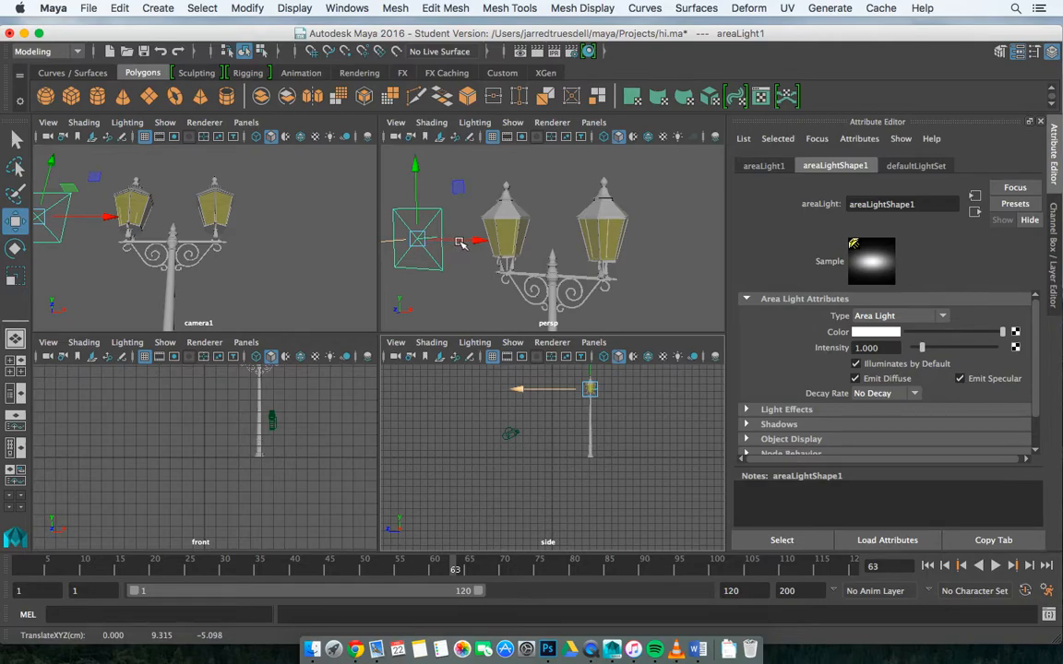
Step: Shift the area light along X in the perspective view to line it up with the nearer lantern
left_click_drag(465, 238, 568, 246)
left_click_drag(467, 247, 485, 240)
left_click(652, 208)
Step: Enlarge the perspective view and, looking from above, center the area light on the lantern along Z
key("space")
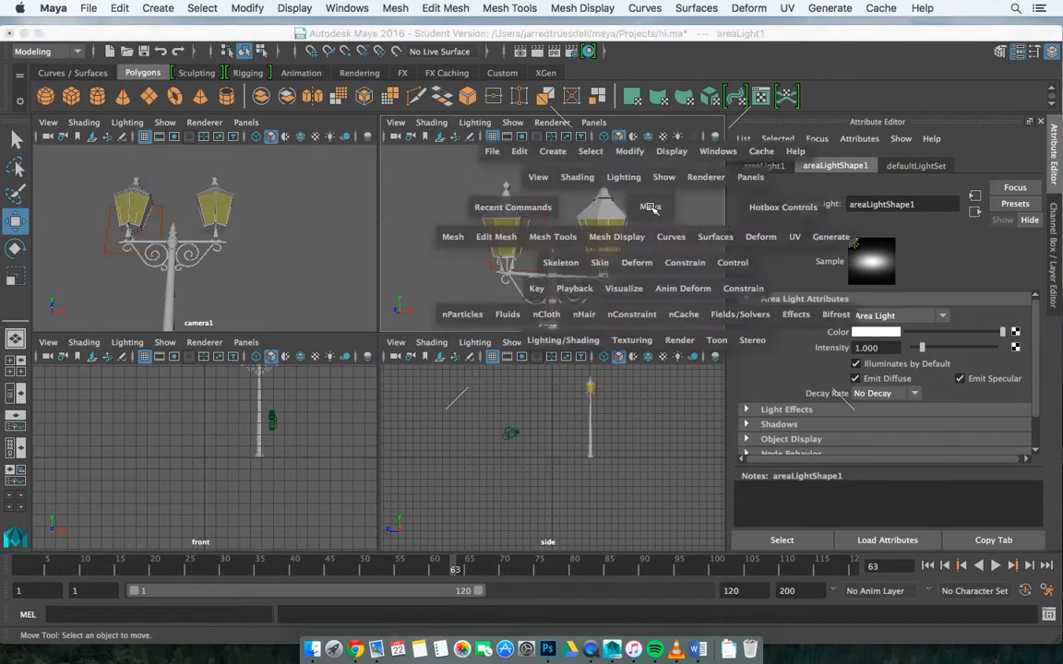
left_click_drag(533, 254, 569, 360, "alt")
left_click(241, 277)
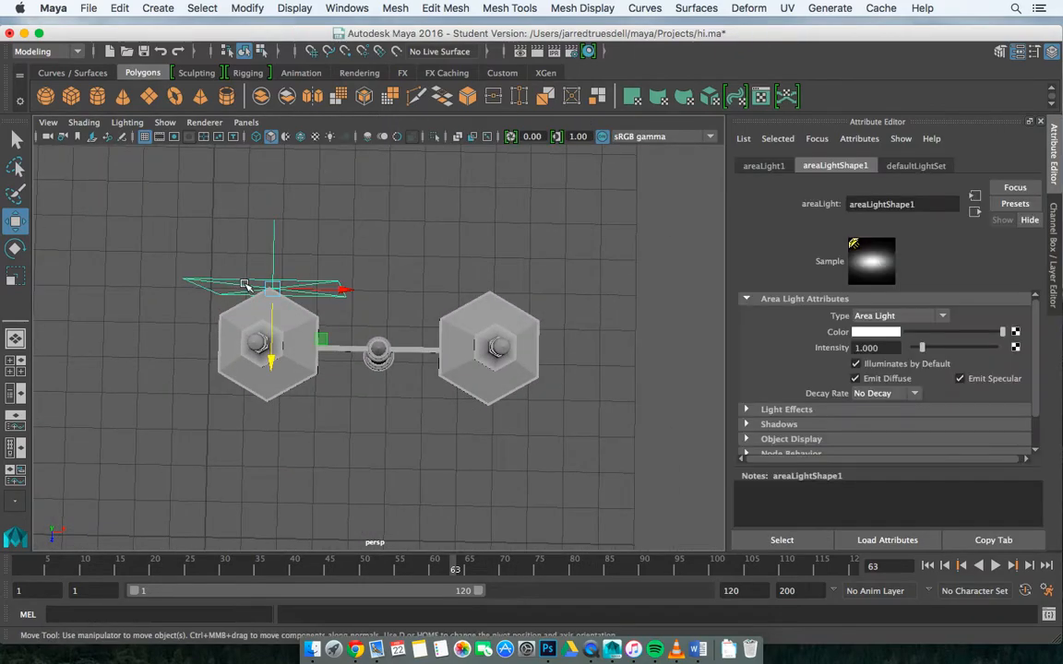
left_click_drag(270, 359, 270, 422)
left_click_drag(347, 350, 423, 257)
left_click_drag(369, 287, 391, 232)
left_click_drag(473, 303, 527, 415, "alt")
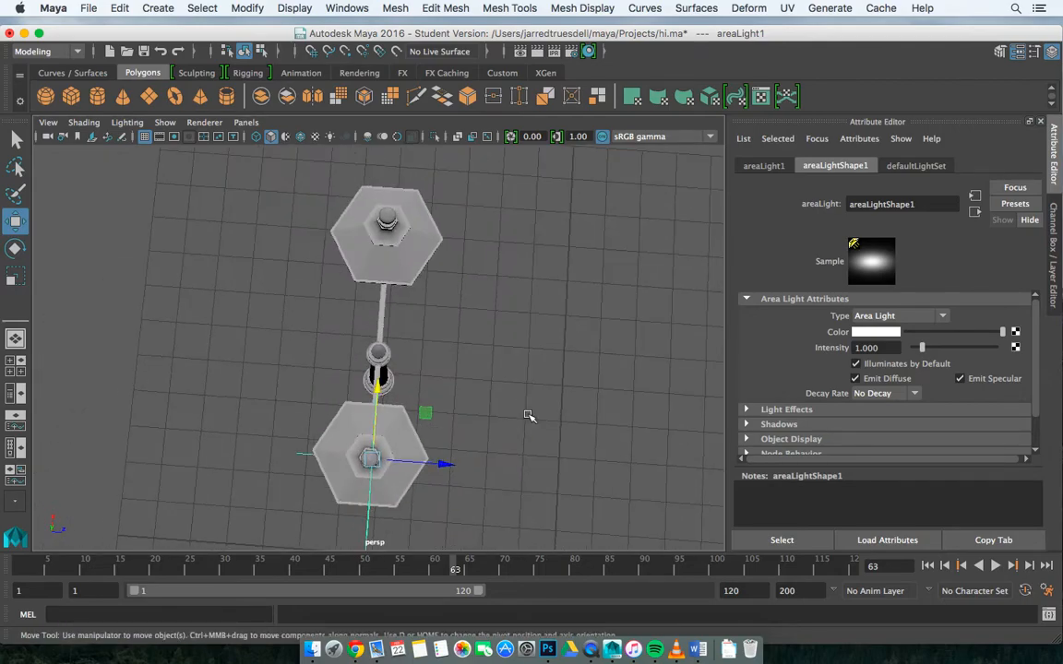
Step: Rotate the area light so it lies horizontally inside the lantern and points straight down
left_click_drag(445, 467, 309, 461)
key("e")
left_click_drag(506, 469, 627, 374, "alt")
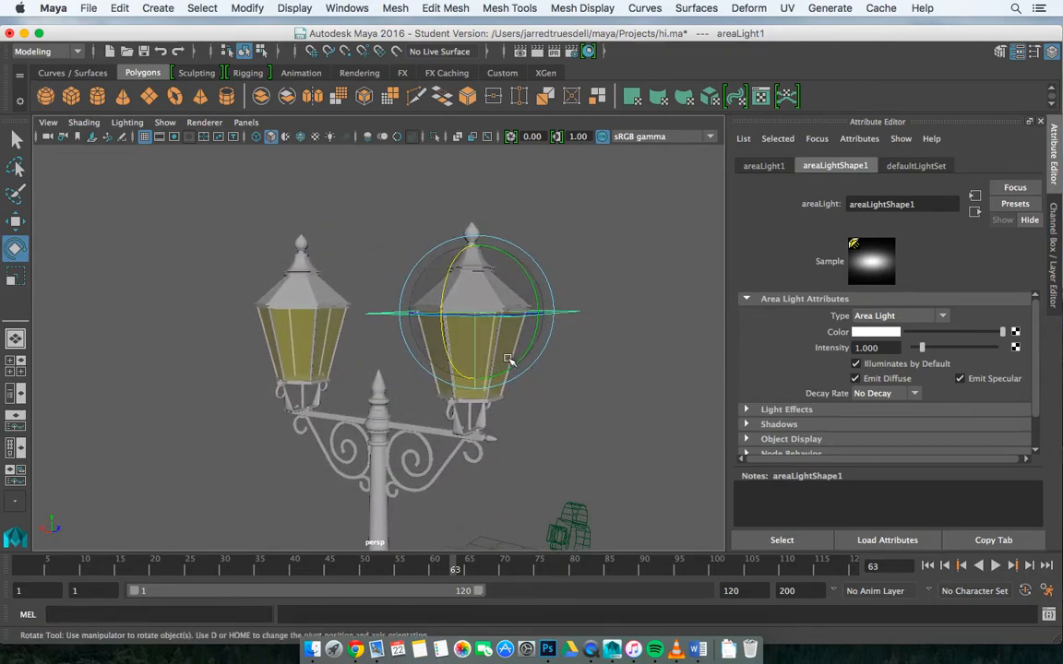
left_click_drag(534, 344, 615, 361, "alt")
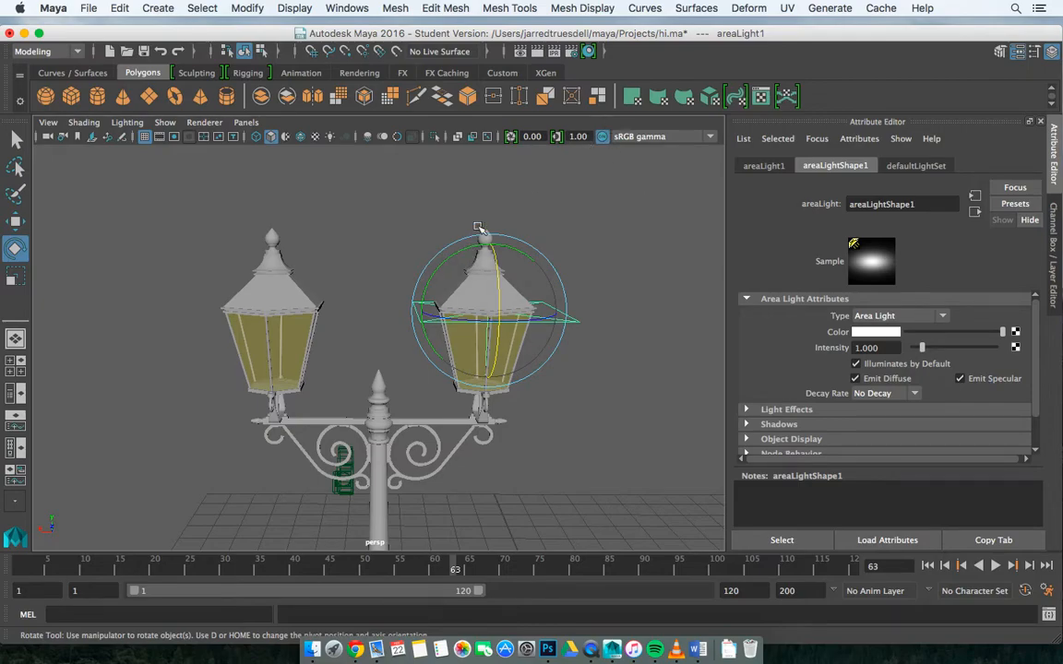
Step: Render the camera1 view to check the area light's effect, and close the render window
left_click(523, 52)
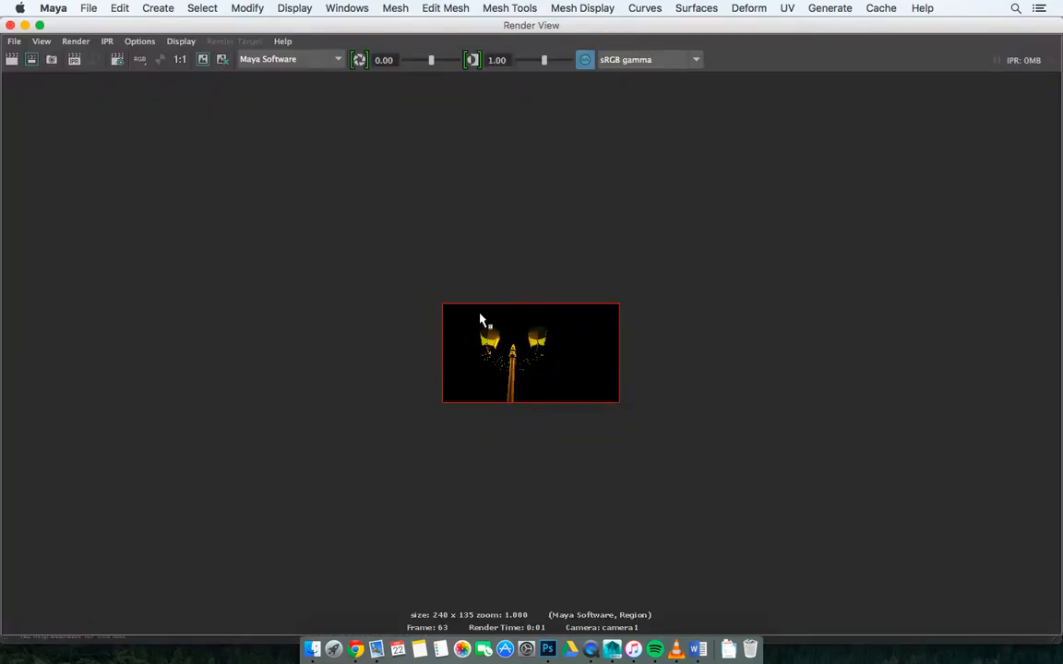
left_click(12, 60)
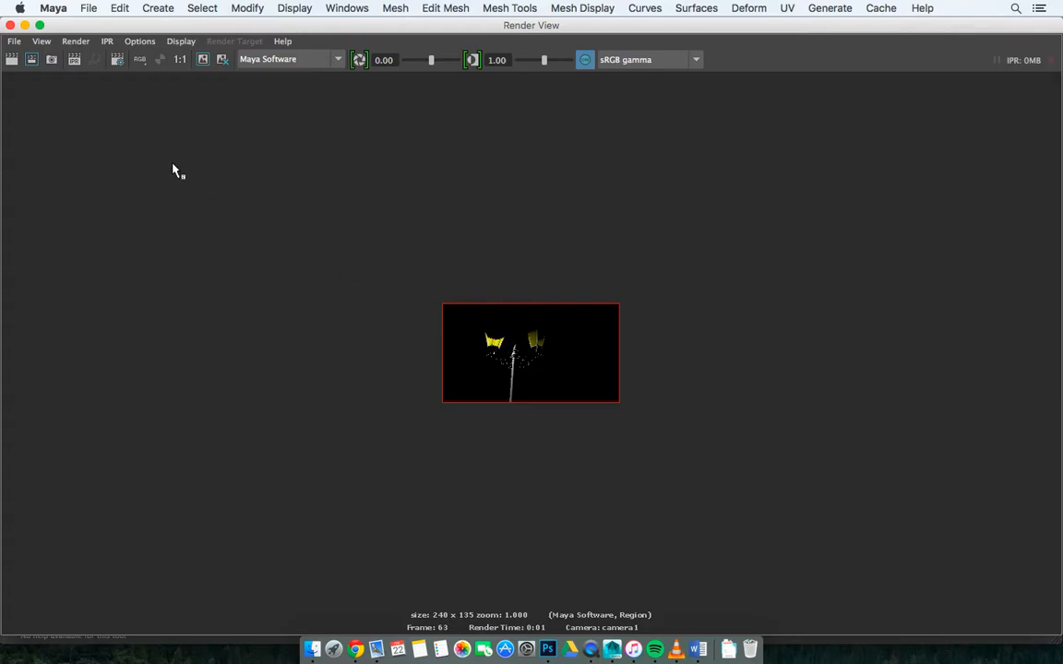
left_click(9, 24)
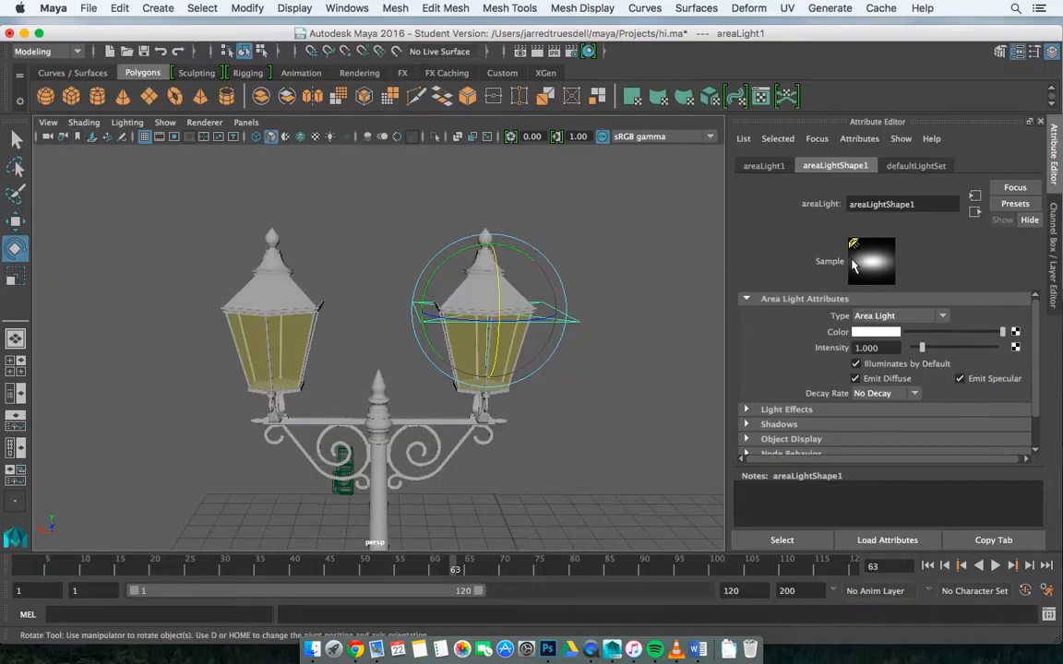
Step: Set the area light's color to the orange from the color history and its intensity to 1.009
left_click(867, 334)
left_click(881, 334)
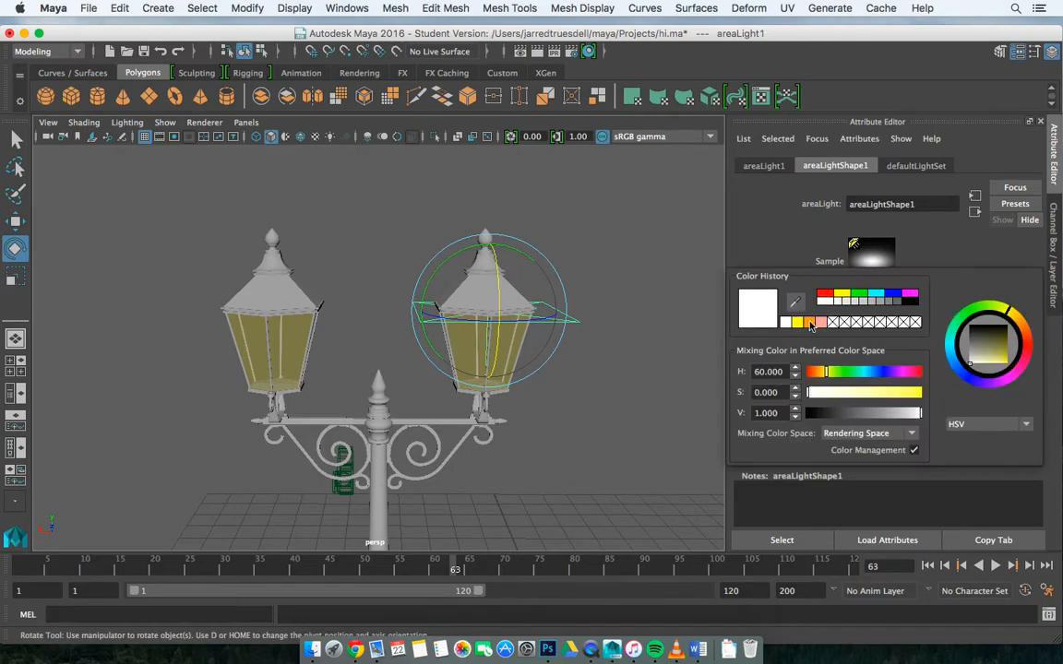
left_click(808, 322)
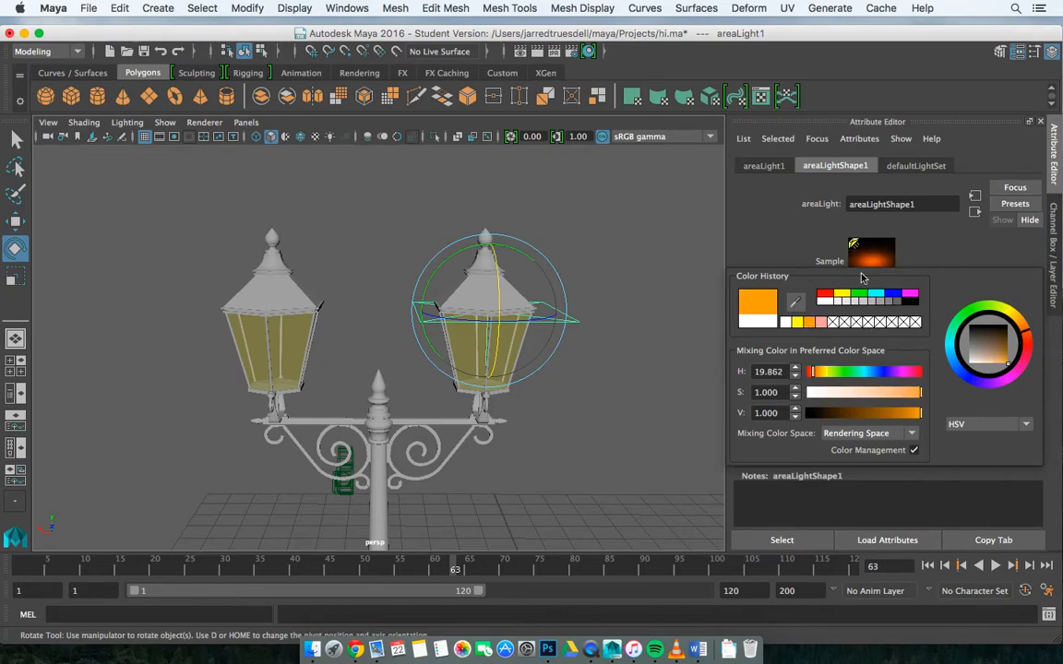
left_click_drag(909, 395, 927, 399)
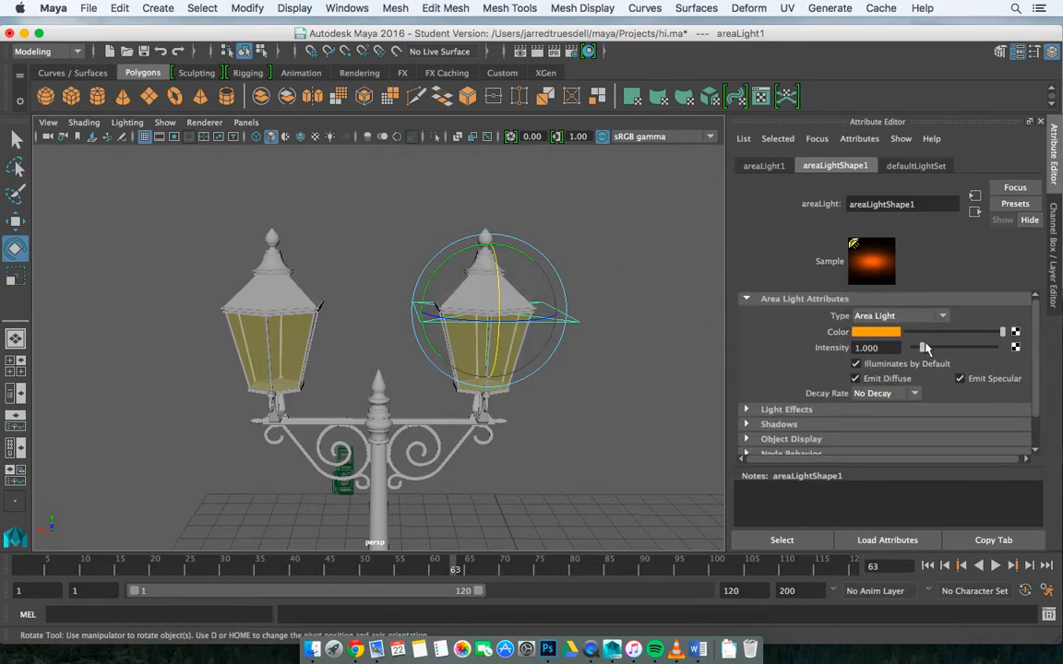
mouse_move(923, 348)
left_mouse_down()
mouse_move(913, 347)
mouse_move(922, 349)
left_mouse_up()
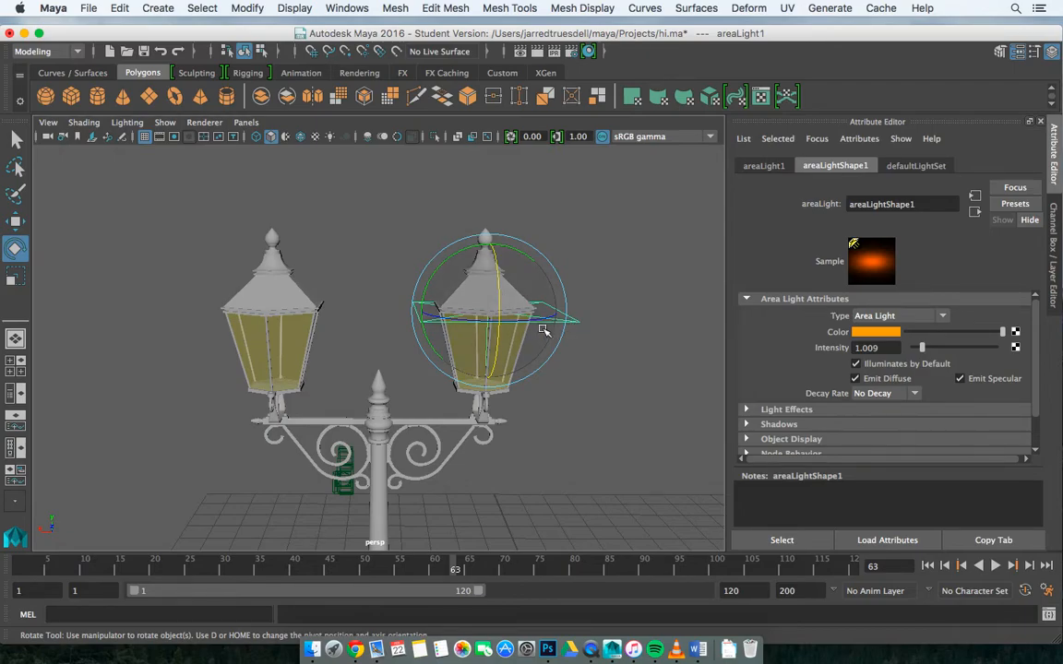
Step: Duplicate the orange area light and move the copy along X onto the other lantern
key("ctrl+d")
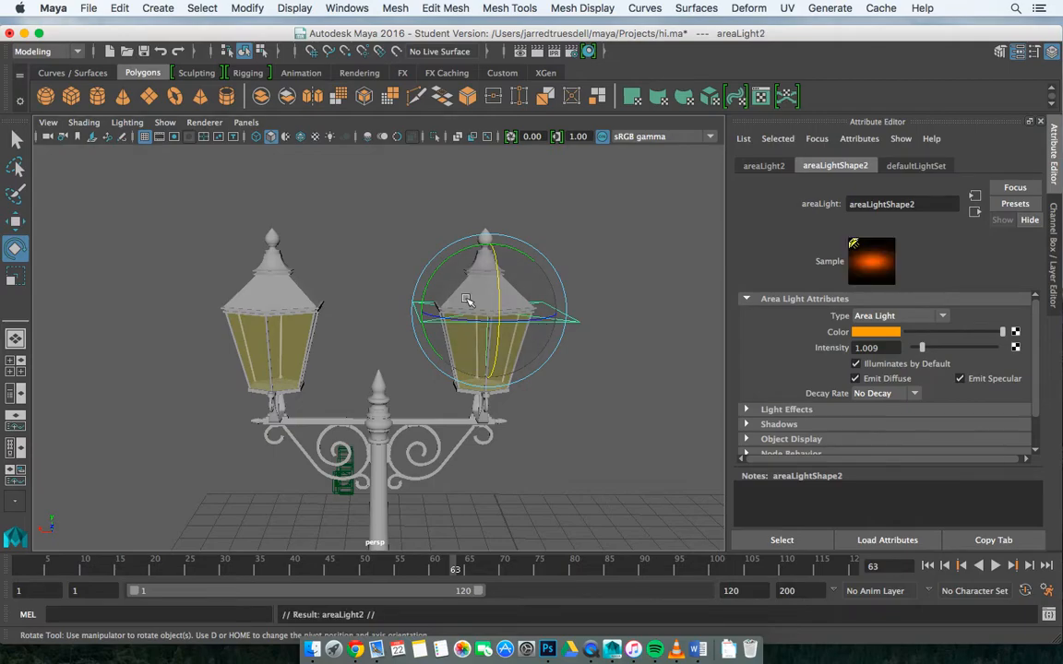
key("w")
left_click_drag(433, 311, 544, 305)
left_click_drag(602, 350, 698, 352, "alt")
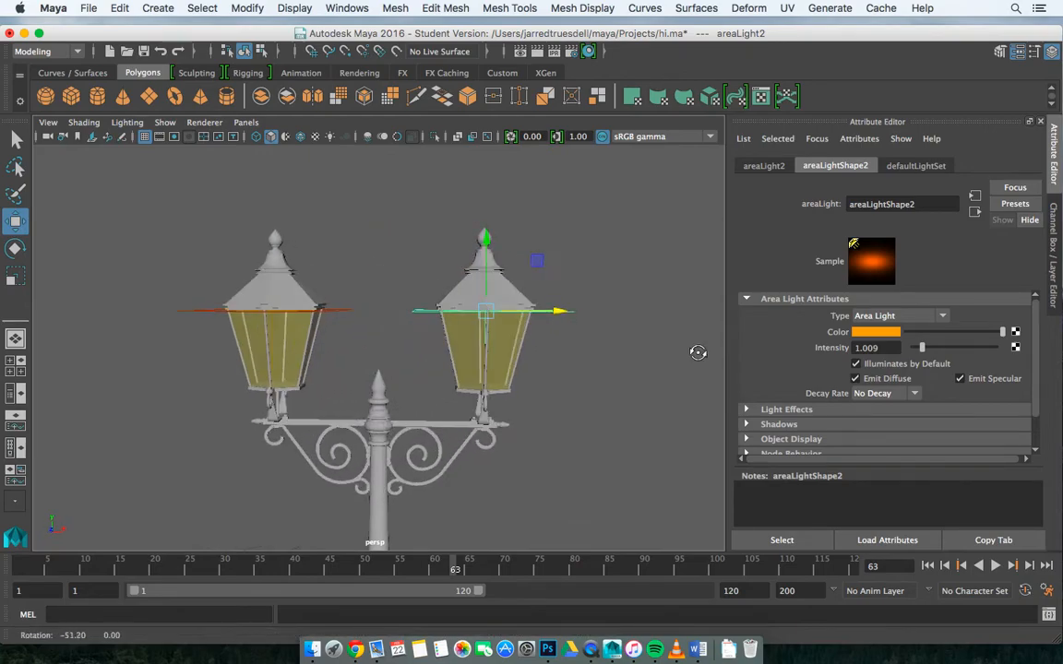
left_click(423, 335)
left_click_drag(398, 350, 419, 349, "alt")
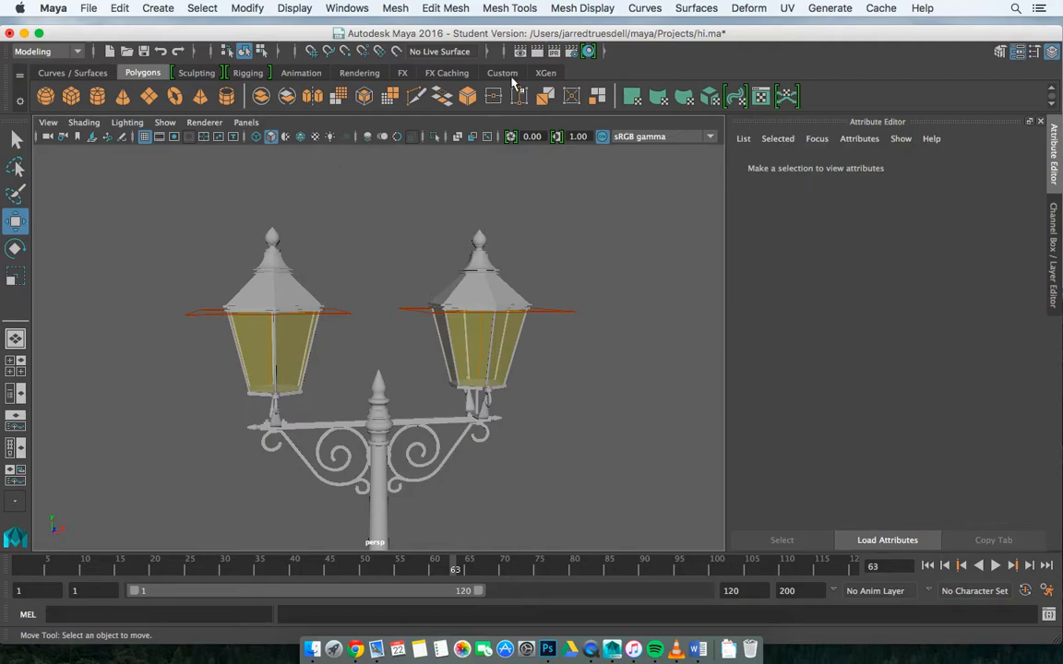
Step: Render the camera1 region again to check both orange lantern lights
left_click(521, 52)
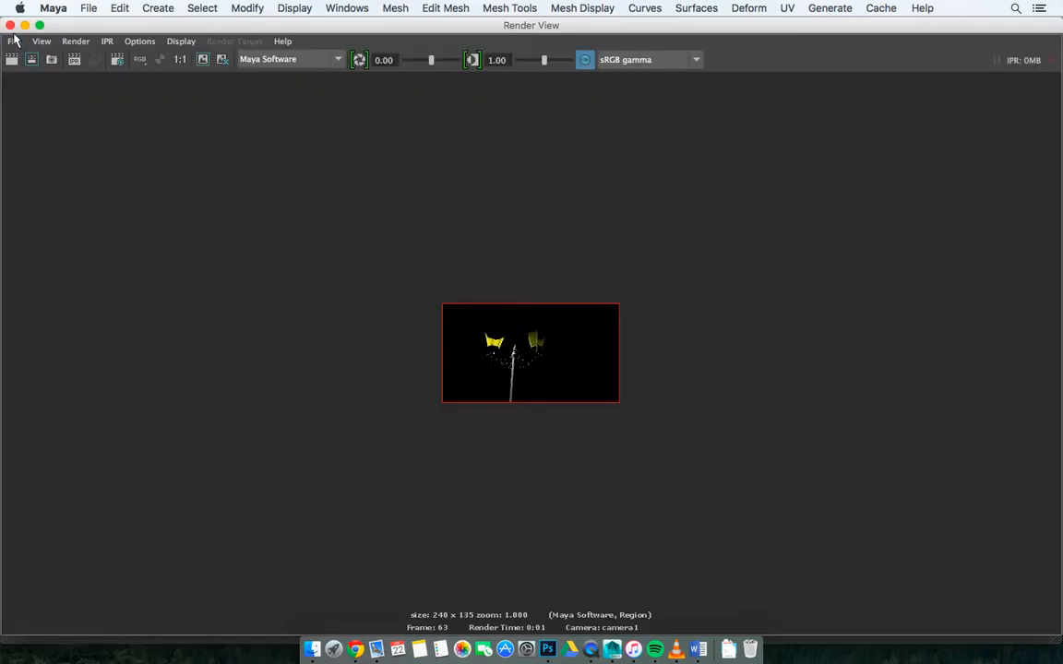
left_click(32, 64)
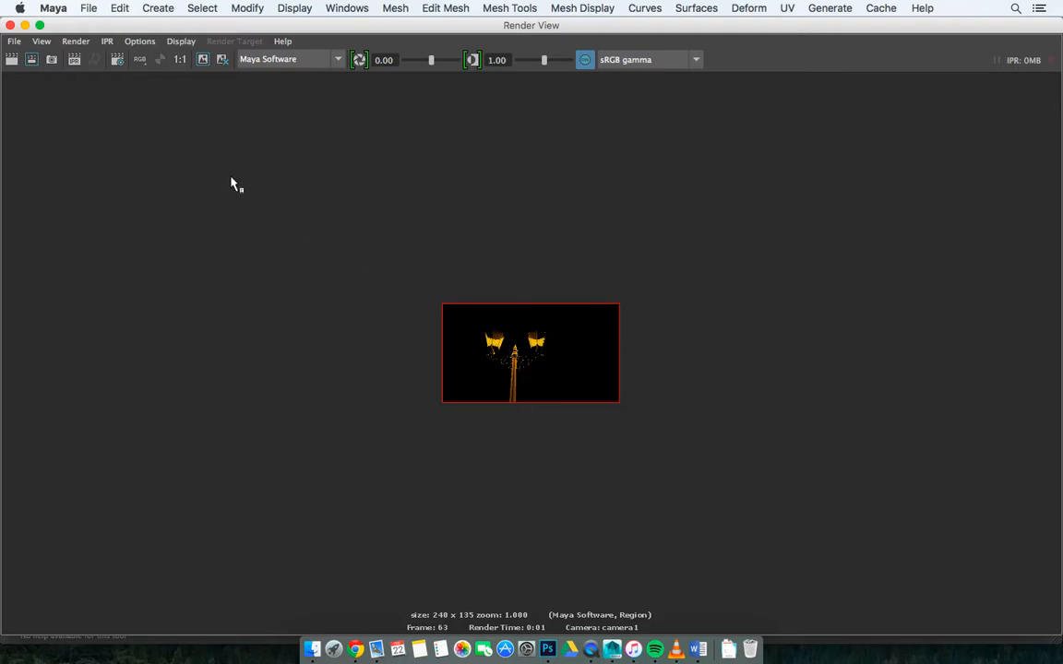
Step: Examine the lantern glass's lambert6 material attributes and compare them with the last camera1 render
left_click(10, 25)
left_click(476, 356)
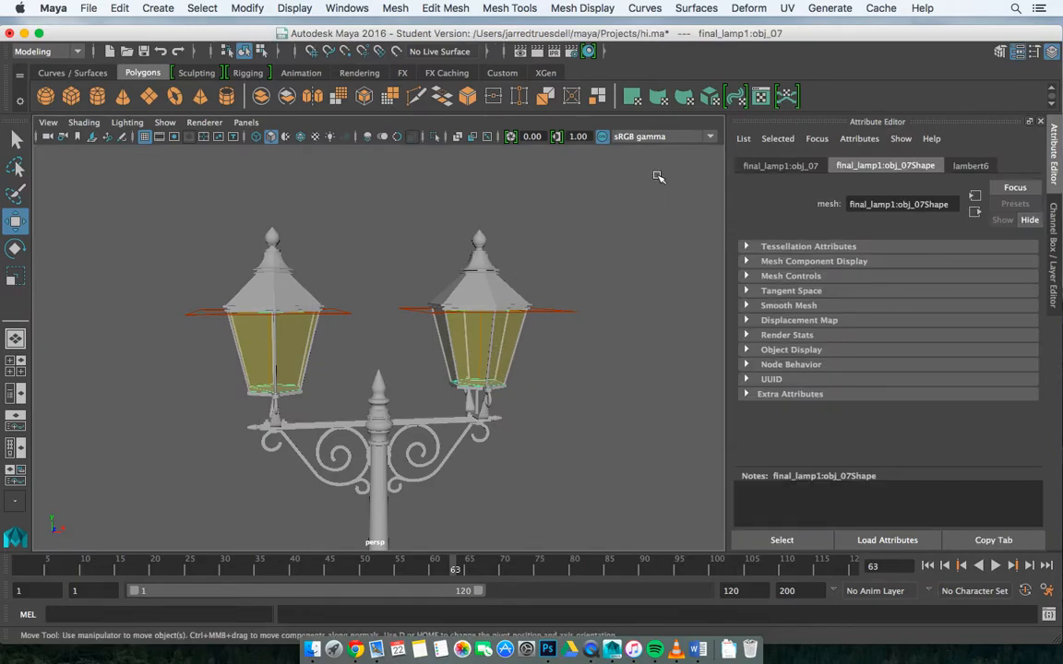
left_click(980, 168)
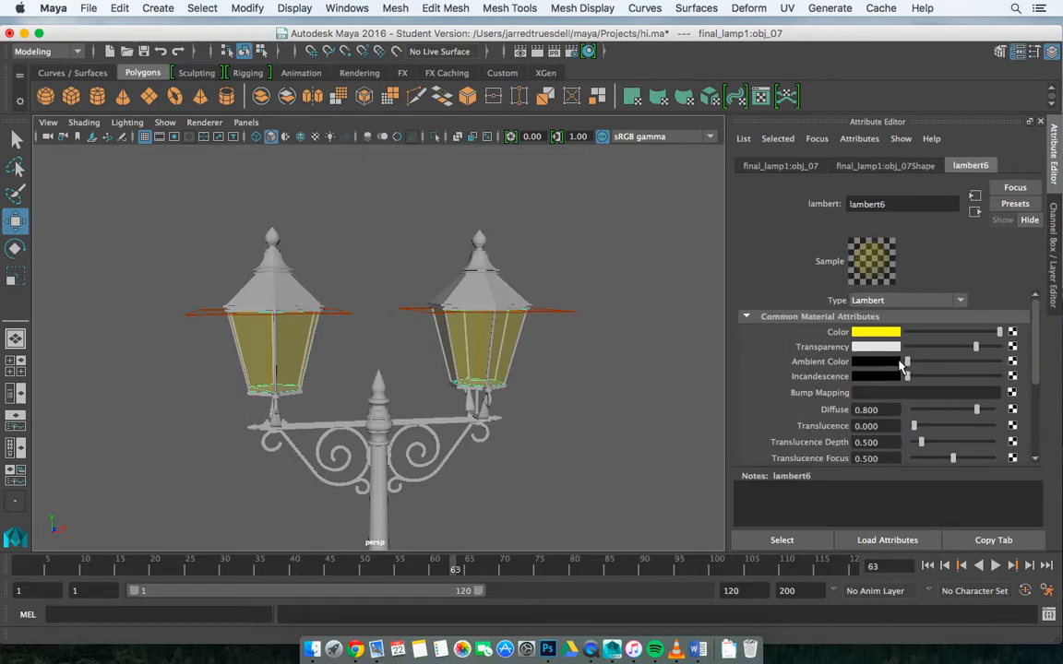
scroll(914, 414, "down", 3)
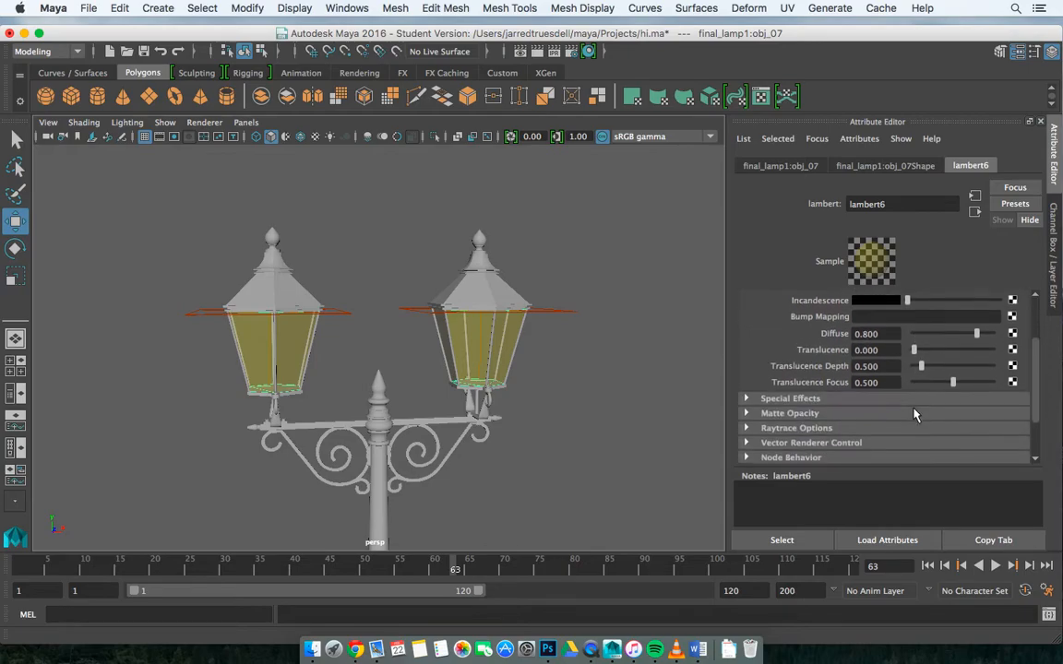
scroll(784, 397, "up", 2)
scroll(867, 364, "up", 1)
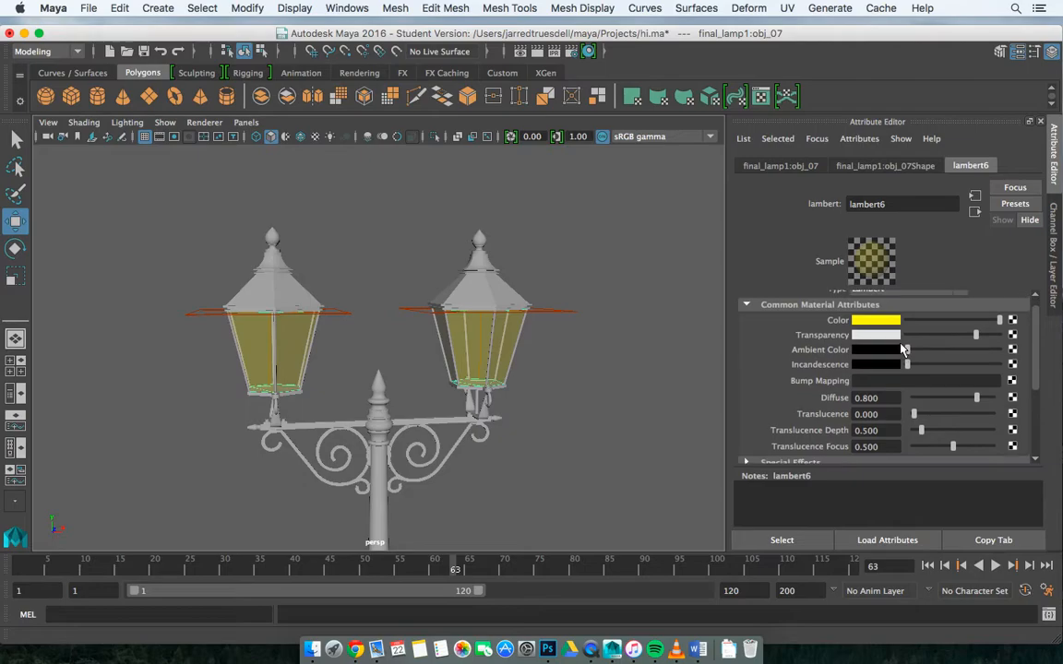
left_click(522, 48)
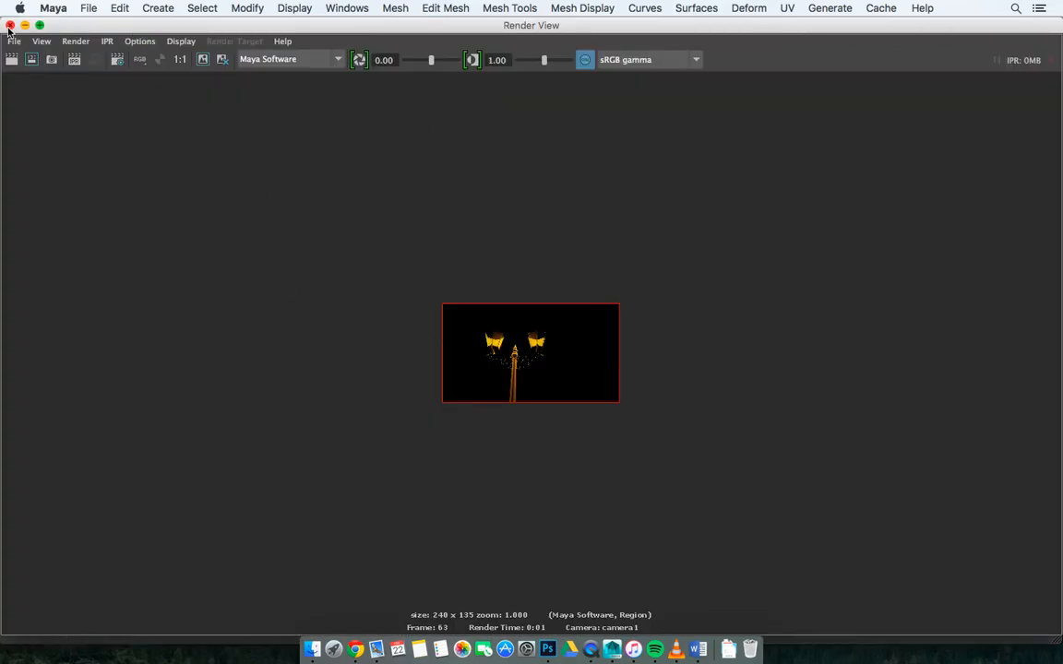
left_click(9, 24)
Step: Move camera1 close to the lanterns, level it to about -2.2° in X, and raise it to the height of the glass
key("space")
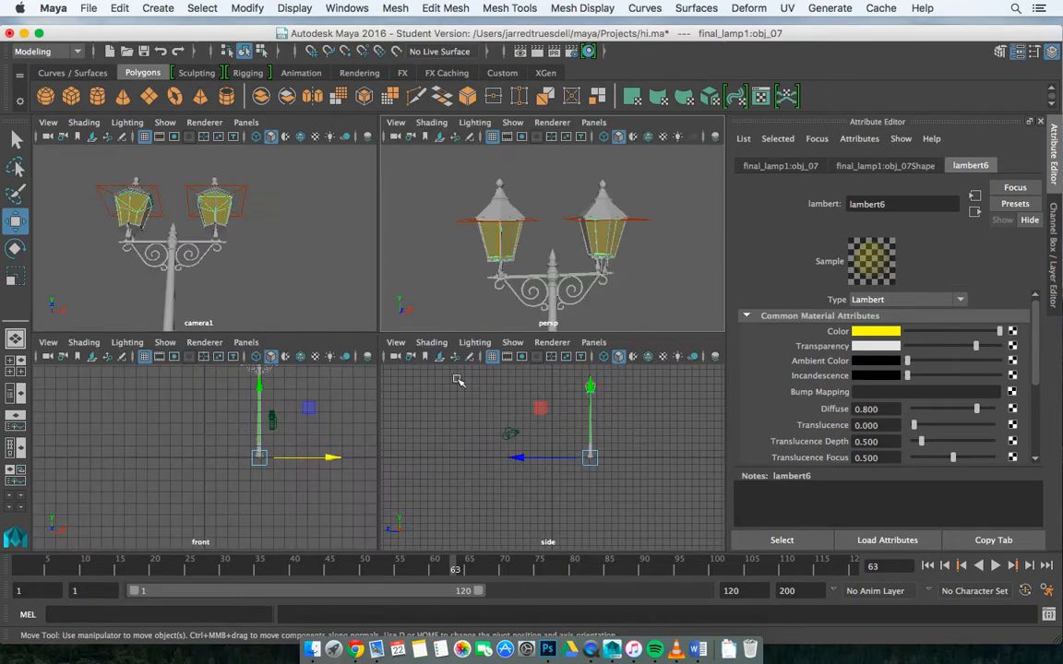
left_click(517, 434)
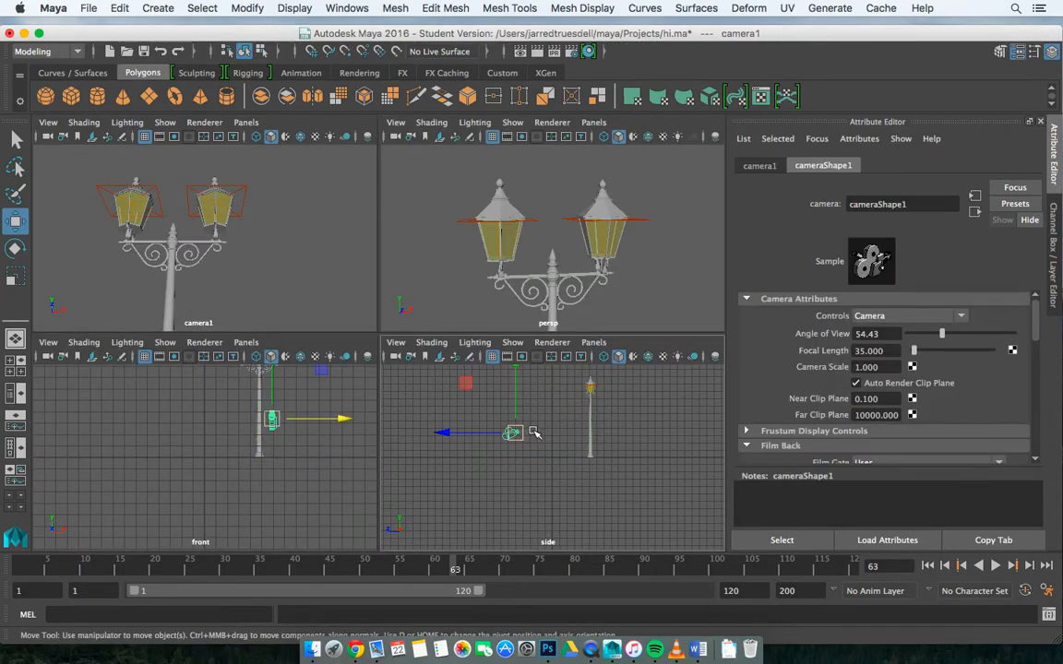
left_click_drag(489, 429, 557, 369)
key("e")
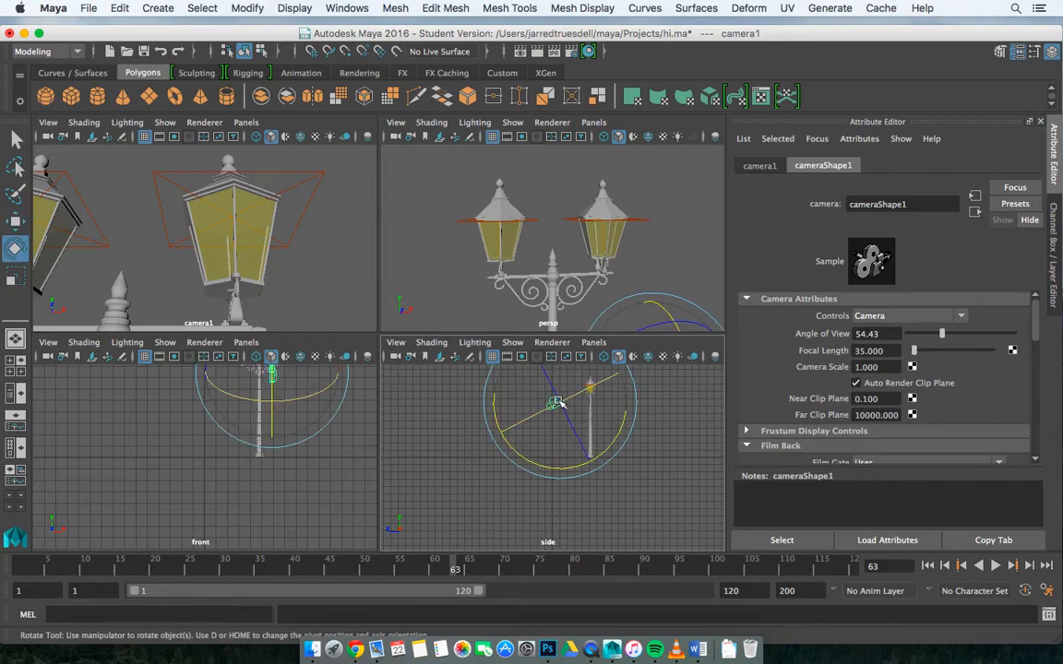
left_click_drag(608, 449, 583, 468)
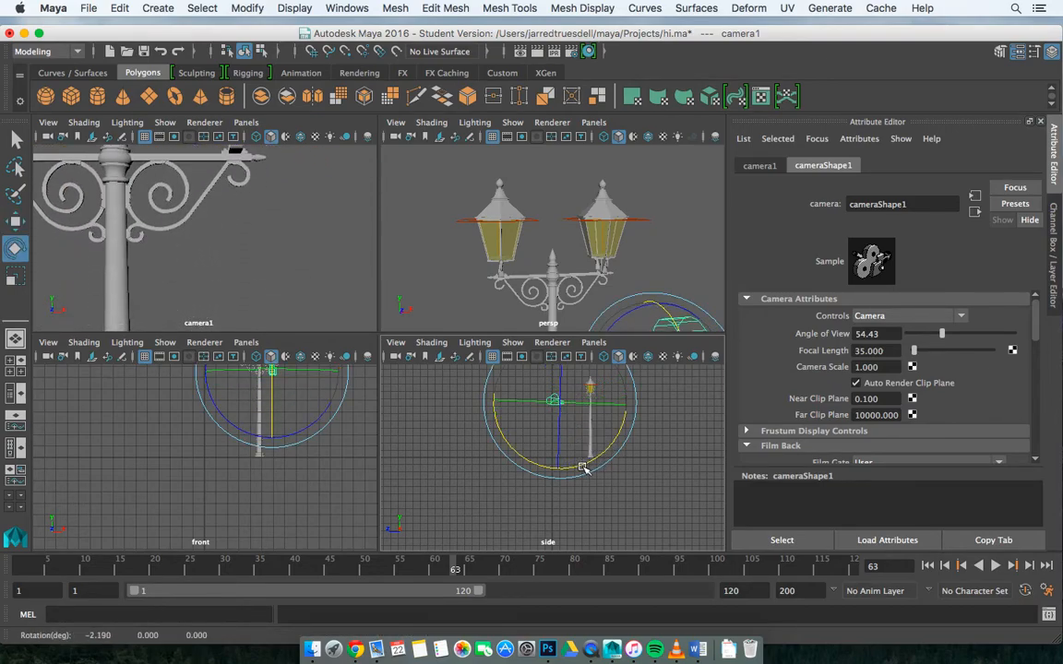
key("w")
left_click_drag(559, 395, 558, 372)
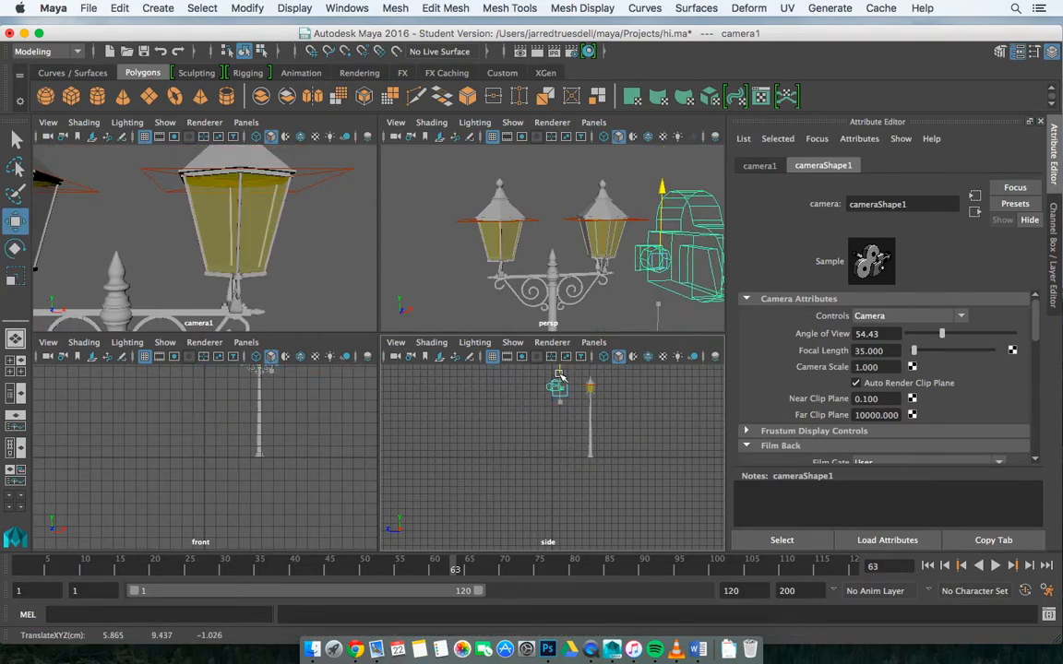
Step: Take a snapshot from camera1, render the region to check the glowing lantern glass up close, and close the render window
left_click(521, 51)
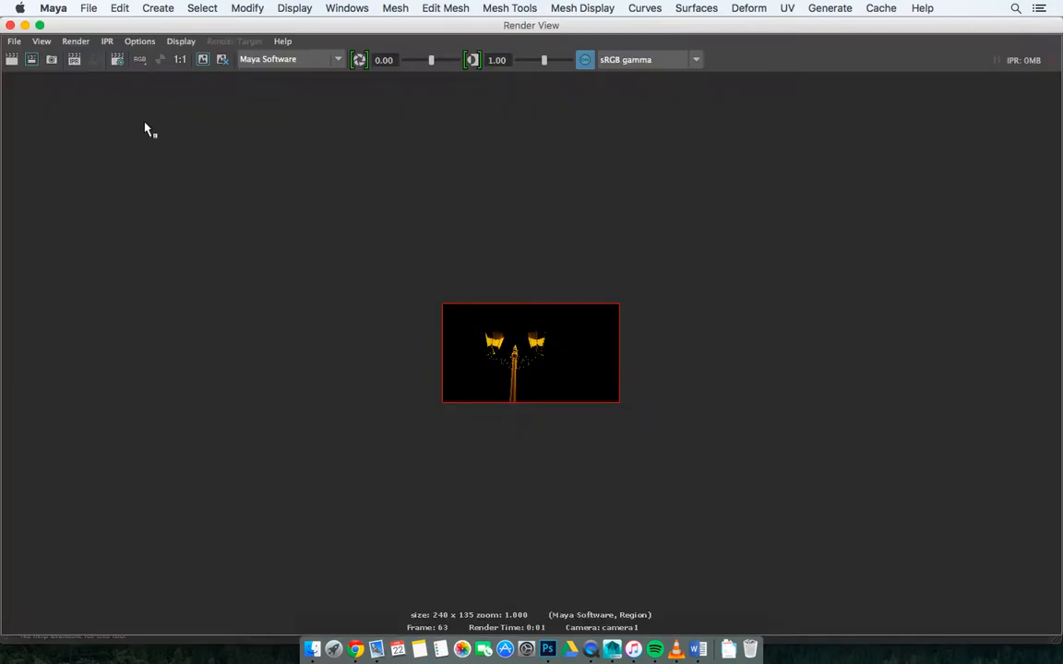
left_click(76, 40)
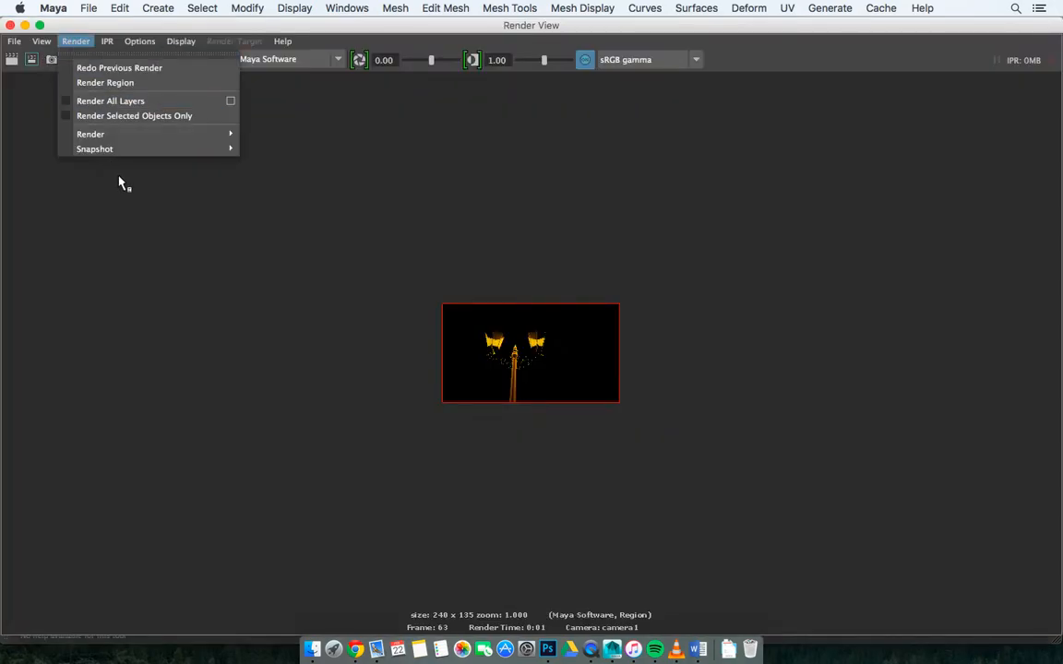
mouse_move(140, 150)
left_click(285, 179)
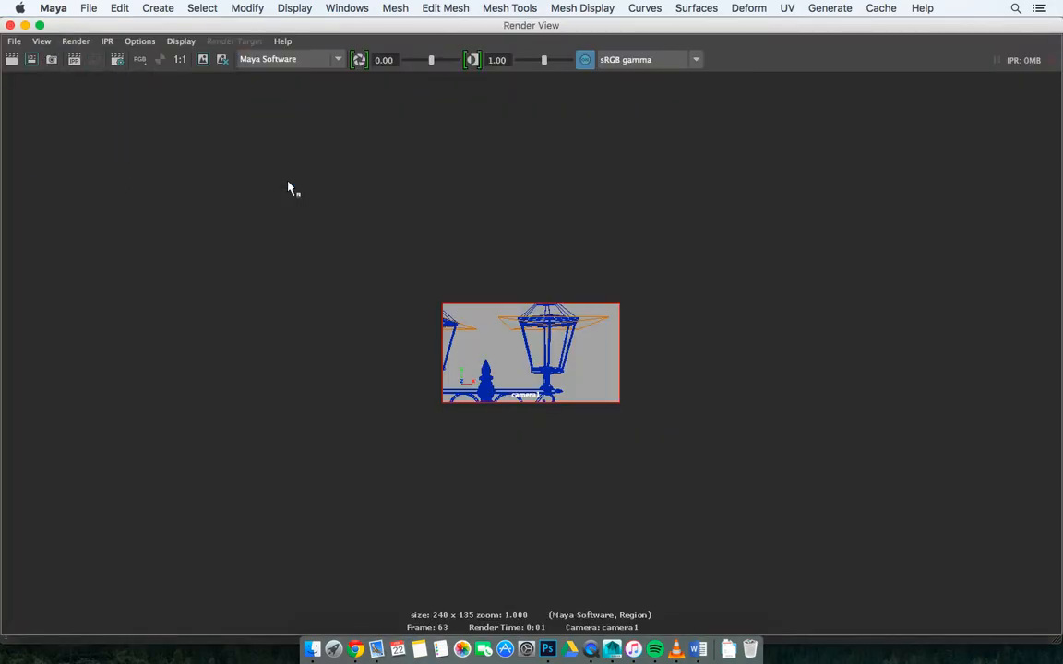
left_click(31, 59)
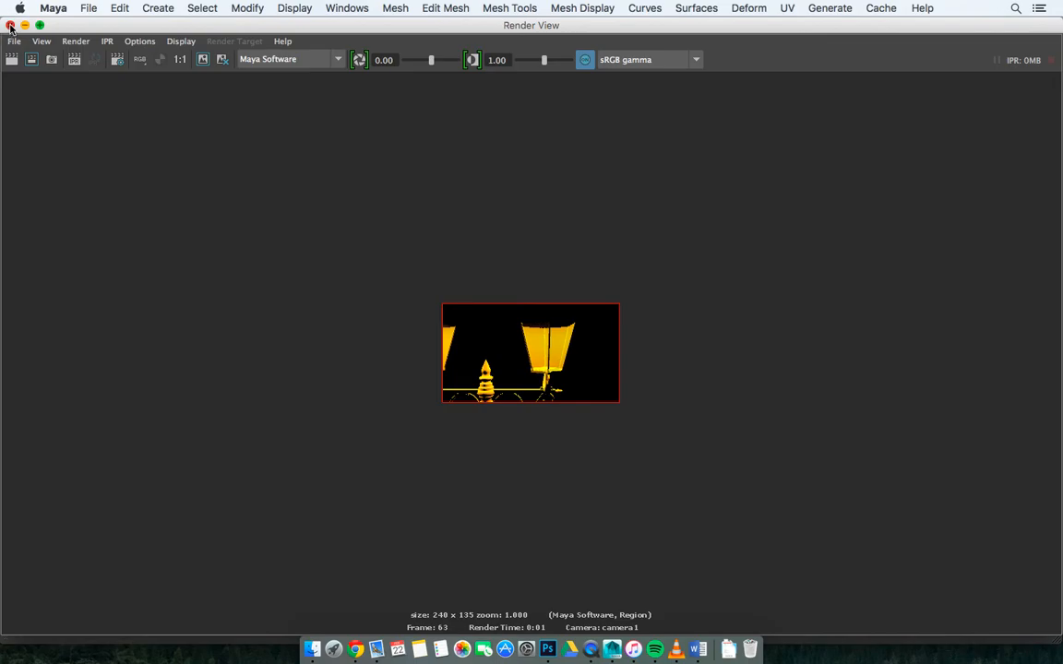
left_click(10, 26)
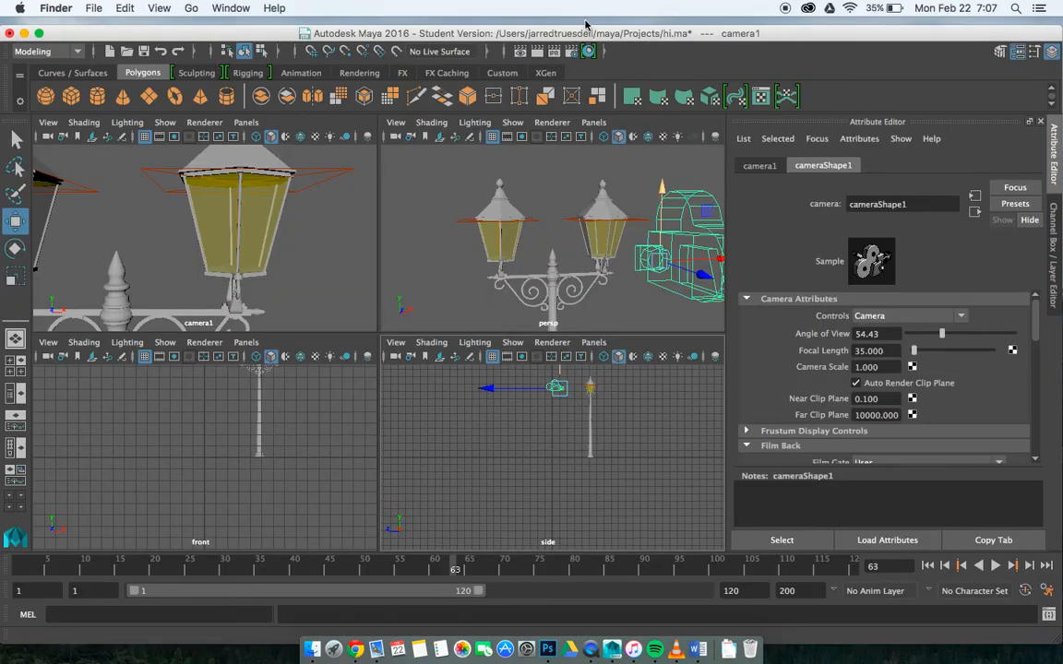